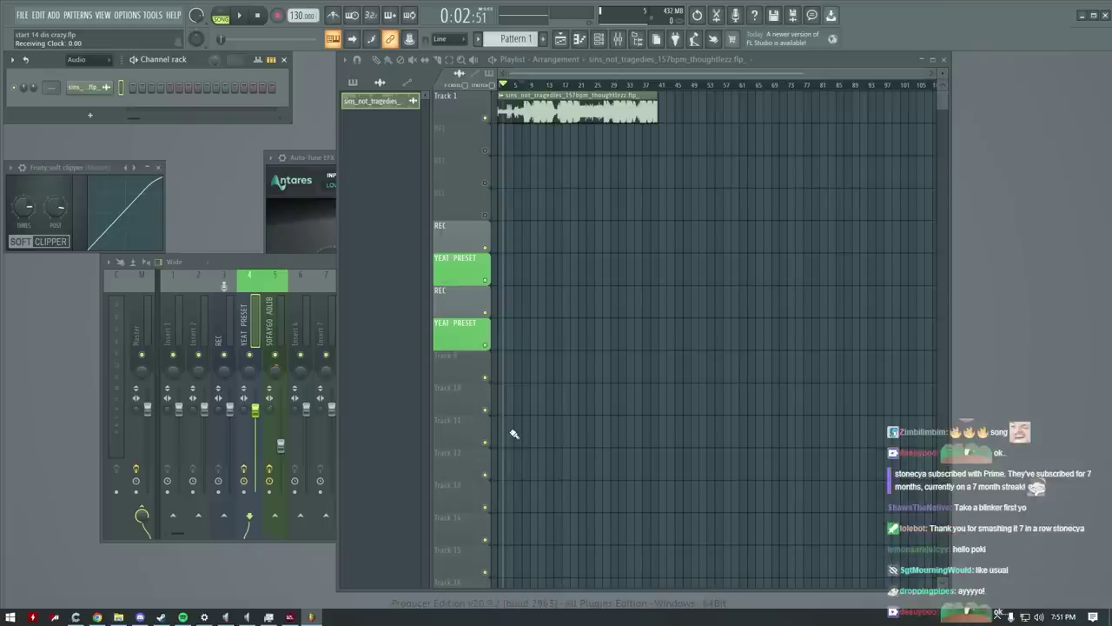
Open the recent project absolute dog shit.flp, listen to its arrangement and pause the playback
{"action": "left_click", "coordinate": [21, 15]}
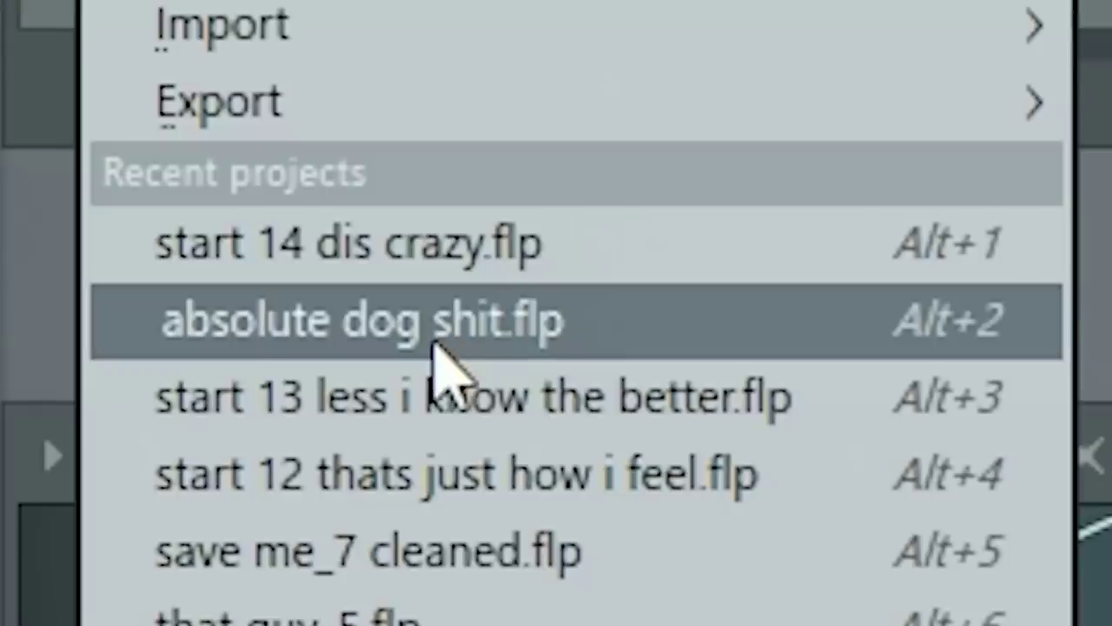
{"action": "left_click", "coordinate": [348, 243]}
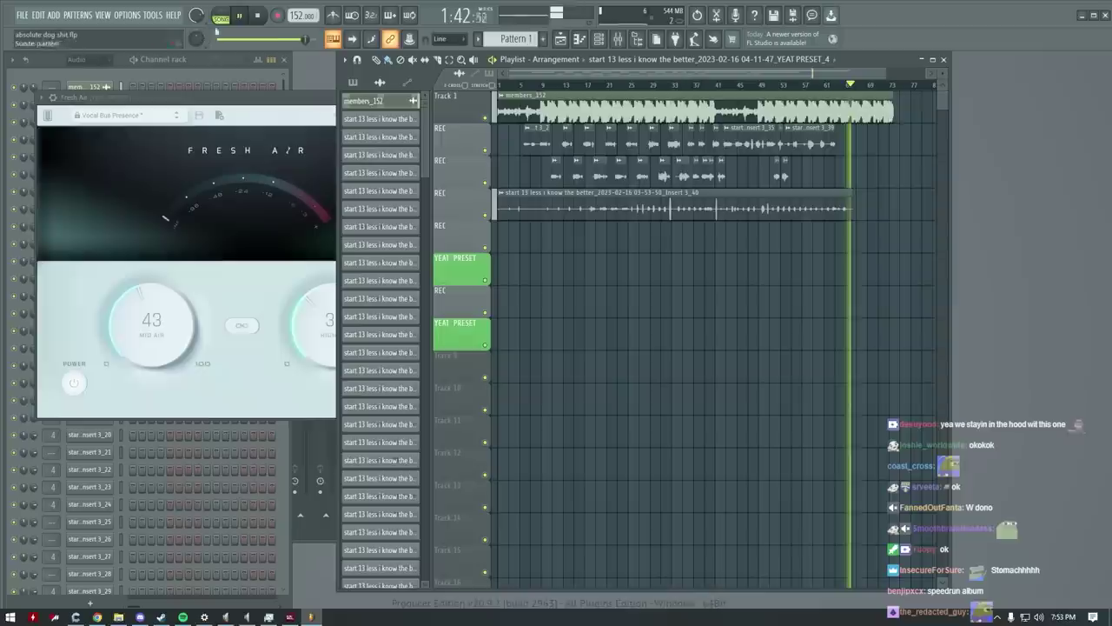
{"action": "key", "text": "space"}
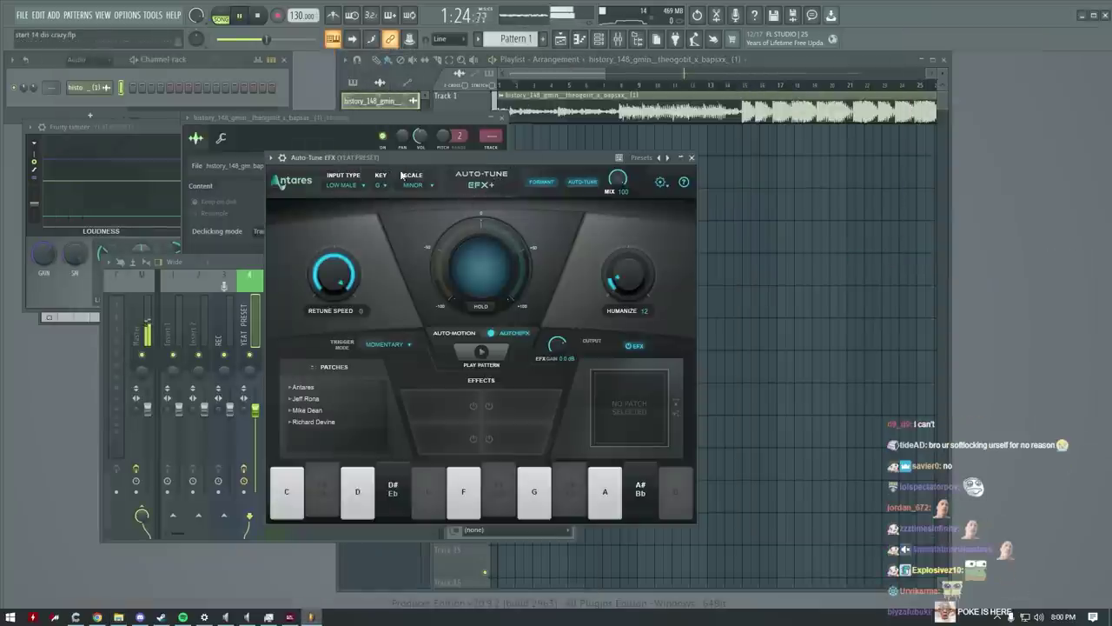
Choose another input/output device in the audio settings
{"action": "left_click", "coordinate": [127, 15]}
{"action": "left_click", "coordinate": [143, 47]}
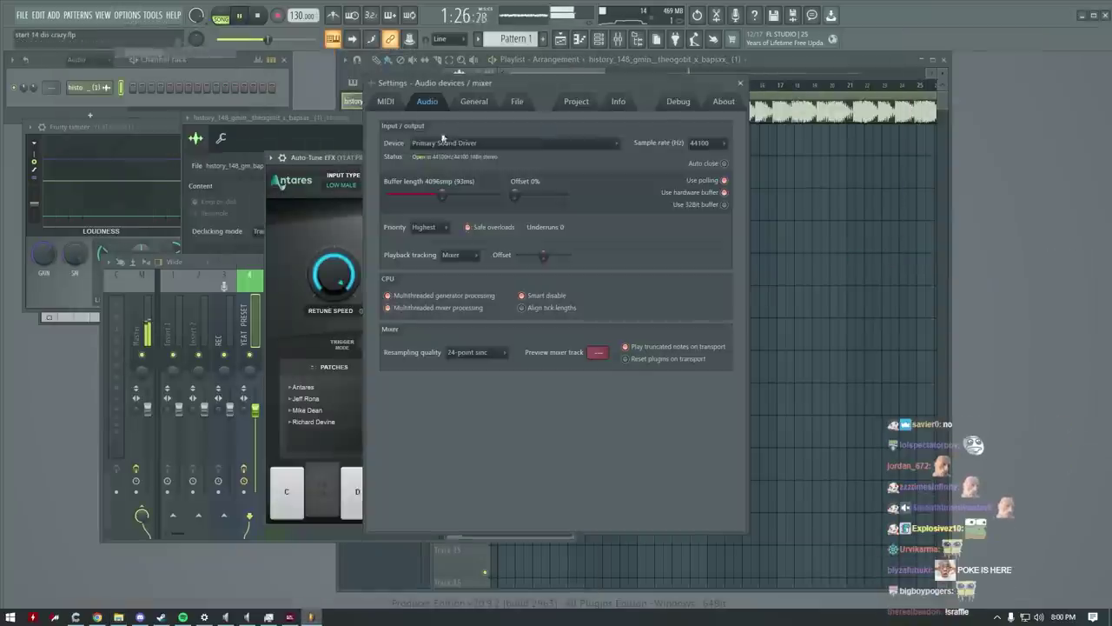
{"action": "left_click", "coordinate": [439, 143]}
{"action": "left_click", "coordinate": [439, 207]}
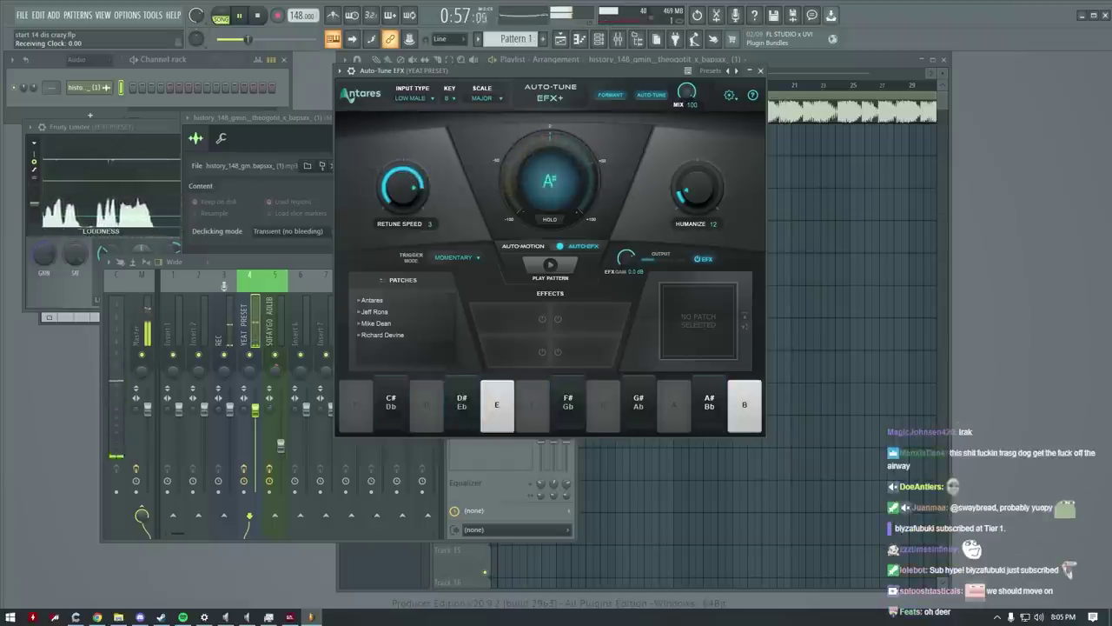
{"action": "left_click", "coordinate": [265, 271]}
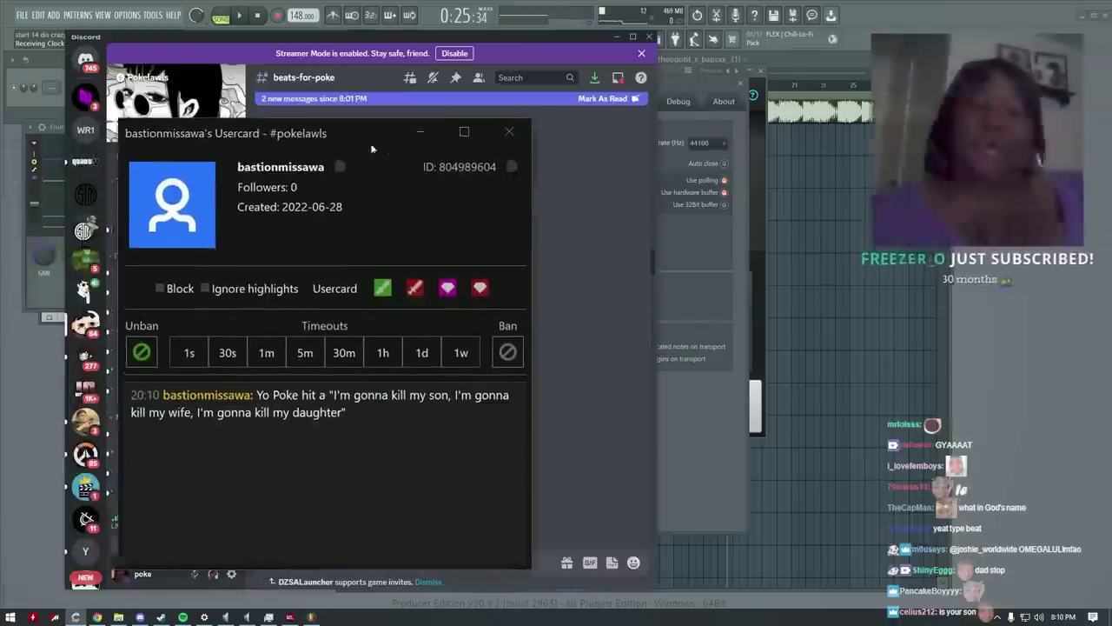
Read the quoted lyric in the message on the chatter's usercard, and close the usercard
{"action": "left_click_drag", "start_coordinate": [371, 149], "coordinate": [408, 145]}
{"action": "left_click_drag", "start_coordinate": [366, 391], "coordinate": [502, 415]}
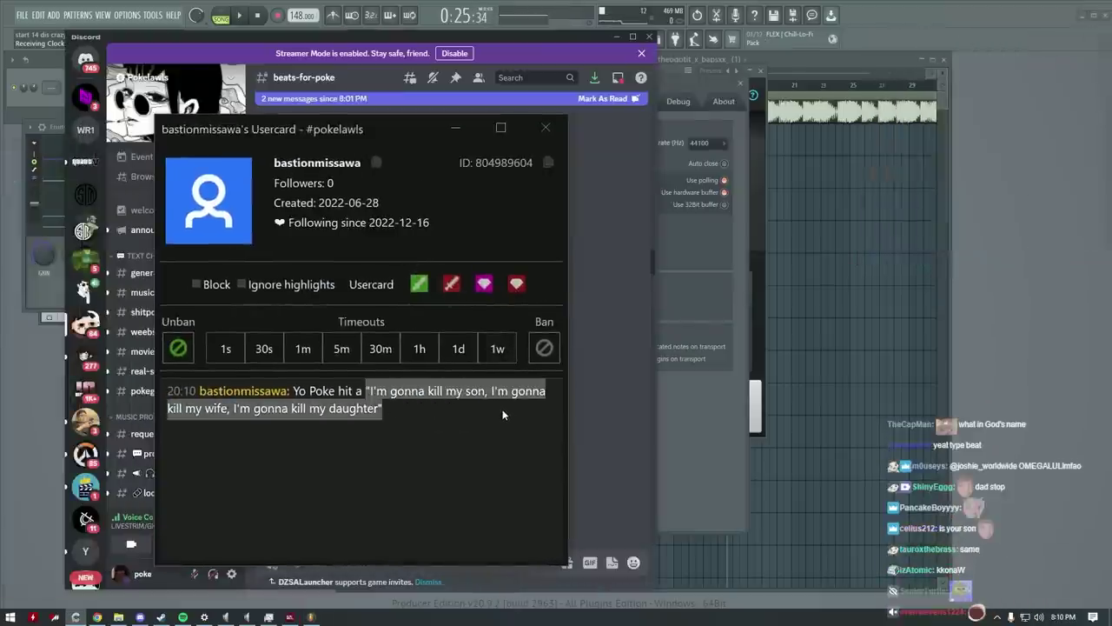
{"action": "left_click", "coordinate": [503, 416]}
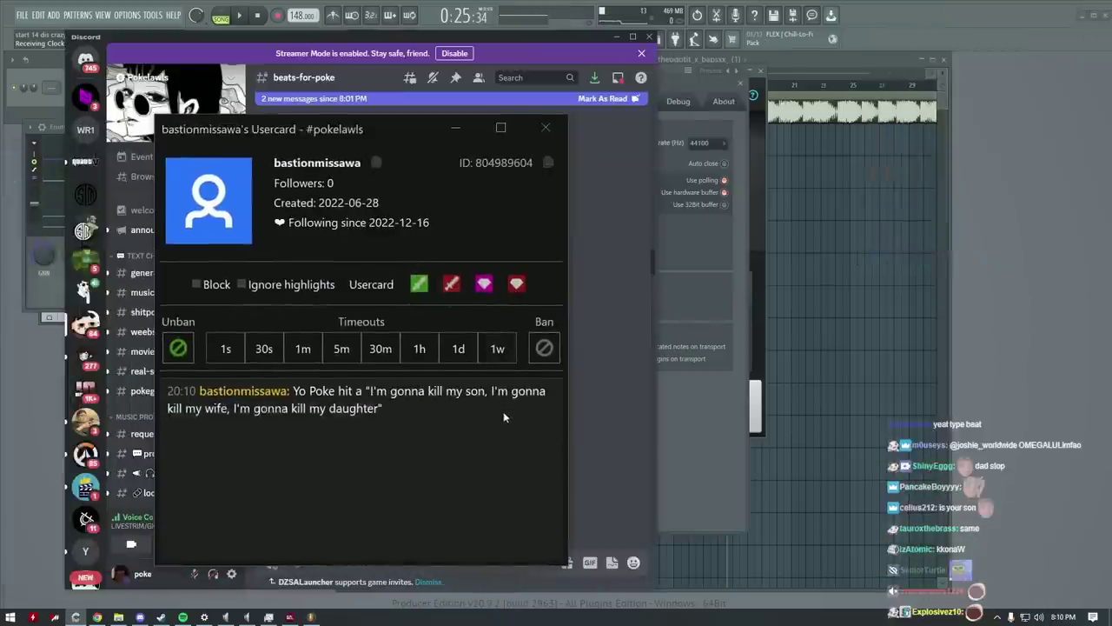
{"action": "left_click", "coordinate": [548, 128]}
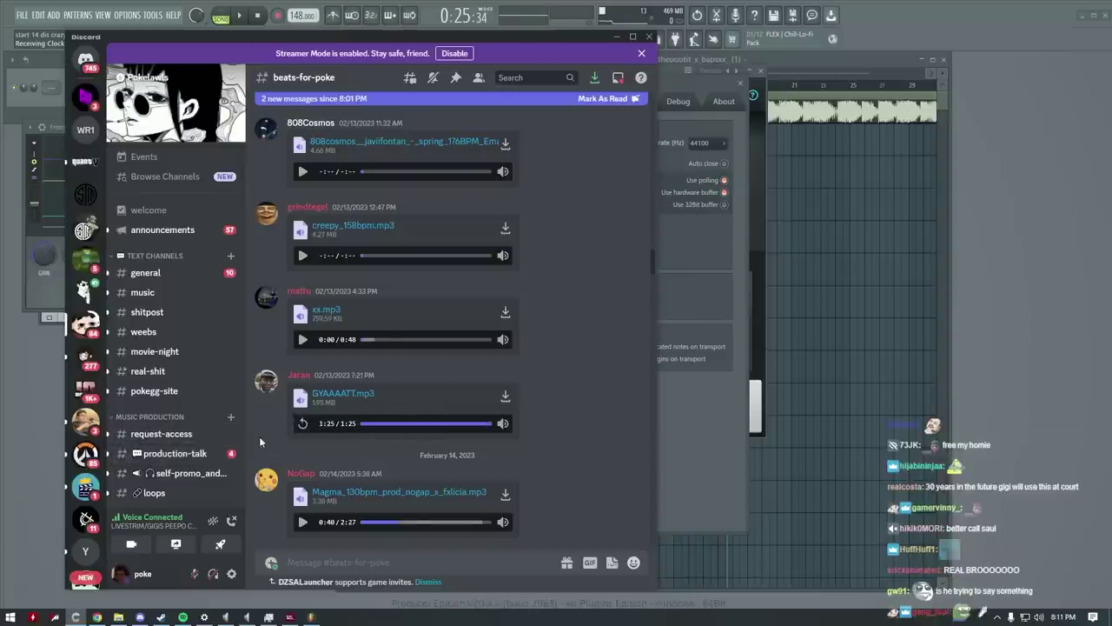
Replay GYAAAATT.mp3 in Discord's beats-for-poke channel and switch to File Explorer
{"action": "left_click", "coordinate": [304, 424]}
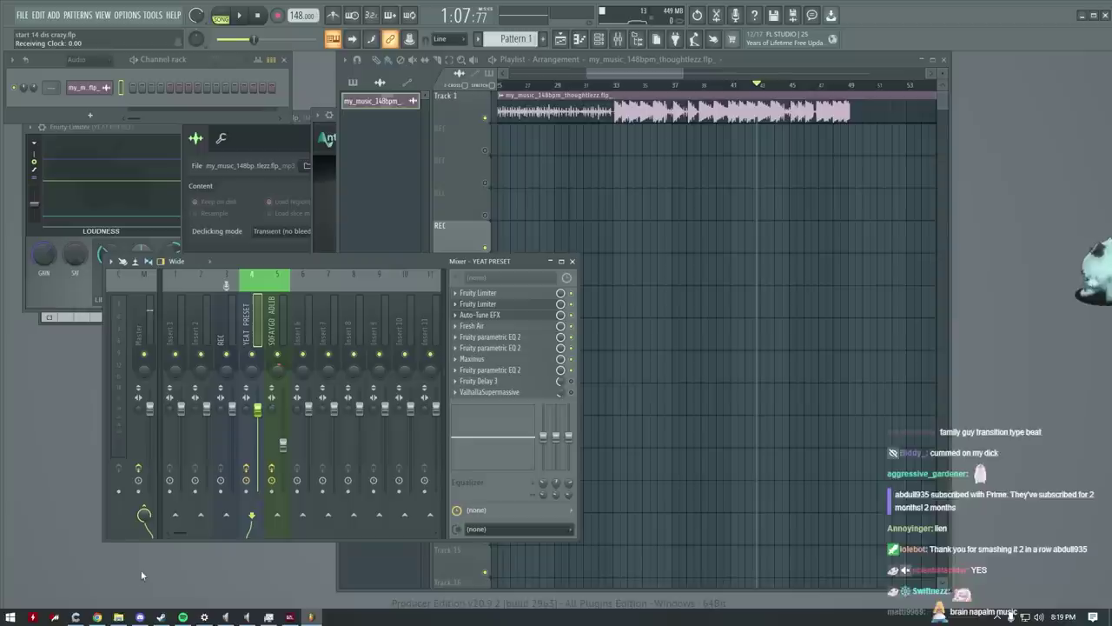
{"action": "left_click", "coordinate": [119, 617]}
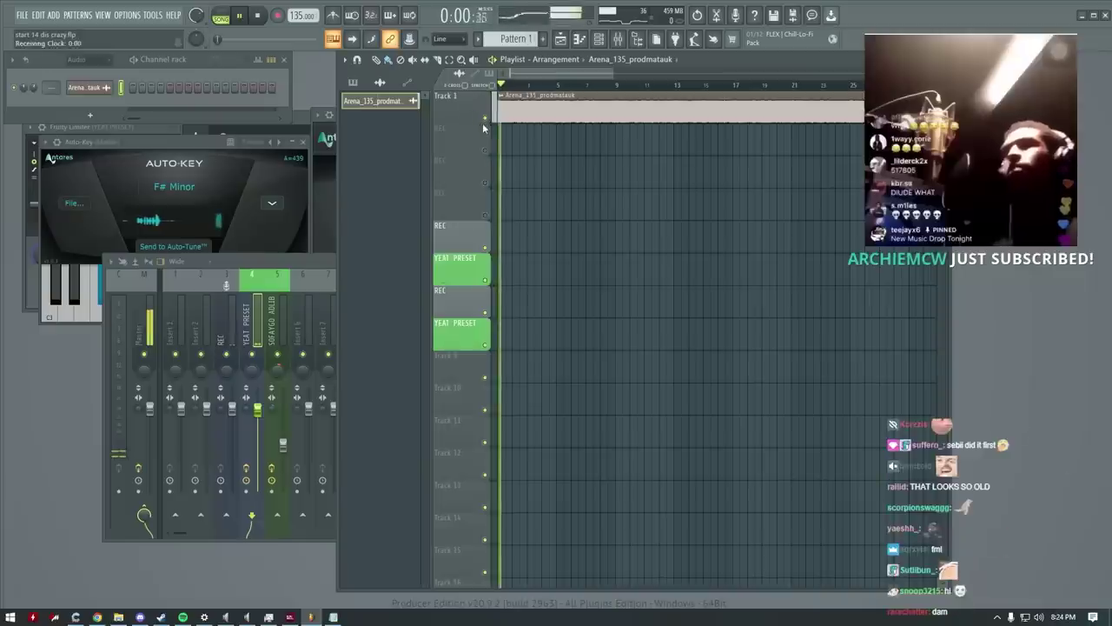
Switch to the RhymeZone page in the browser and look through the two-syllable rhymes for "high"
{"action": "key", "text": "alt+Tab"}
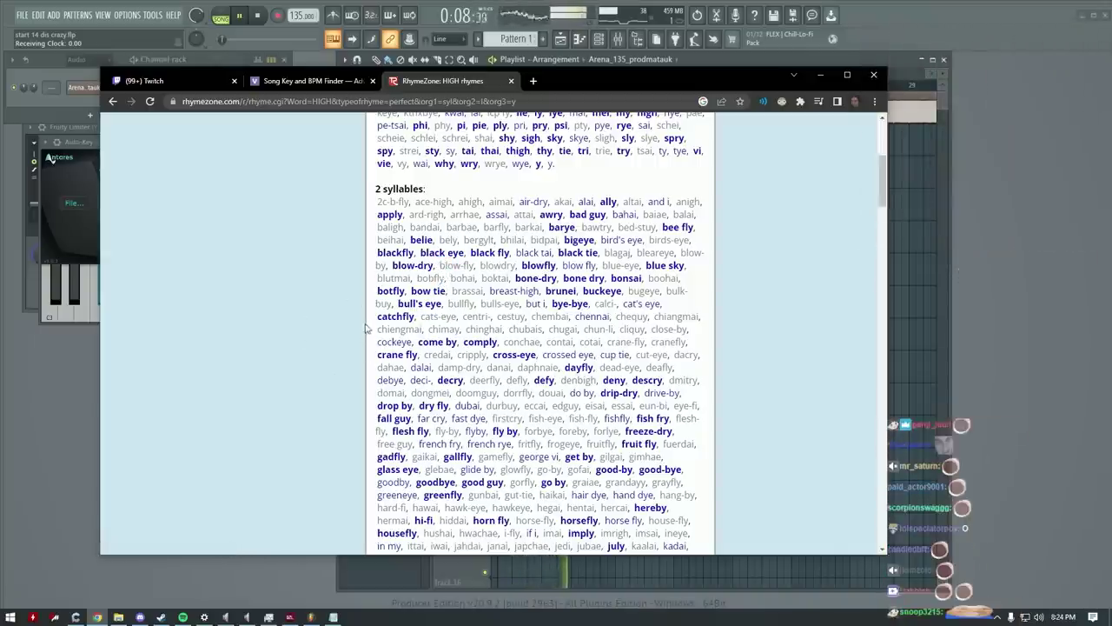
{"action": "scroll", "coordinate": [353, 347], "scroll_direction": "down", "scroll_amount": 3}
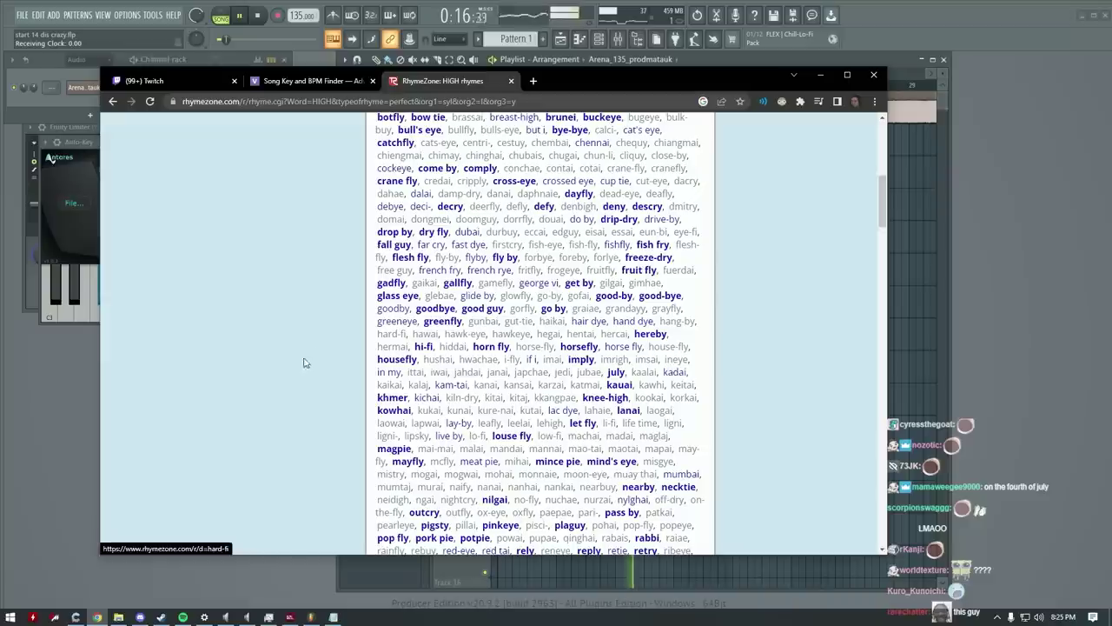
{"action": "scroll", "coordinate": [364, 346], "scroll_direction": "up", "scroll_amount": 3}
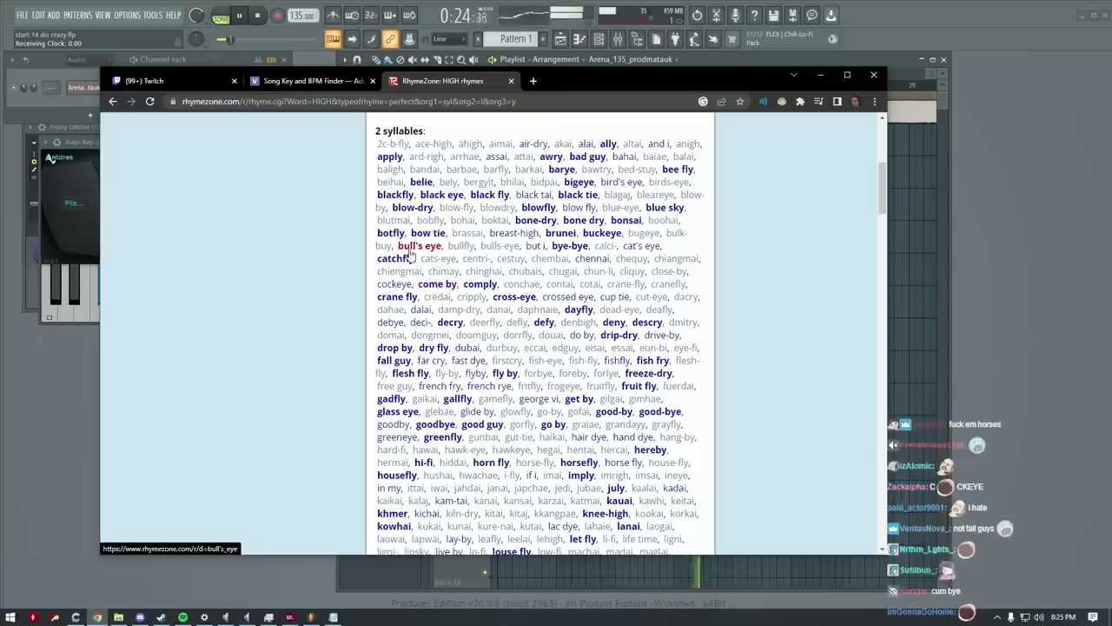
{"action": "scroll", "coordinate": [326, 428], "scroll_direction": "down", "scroll_amount": 4}
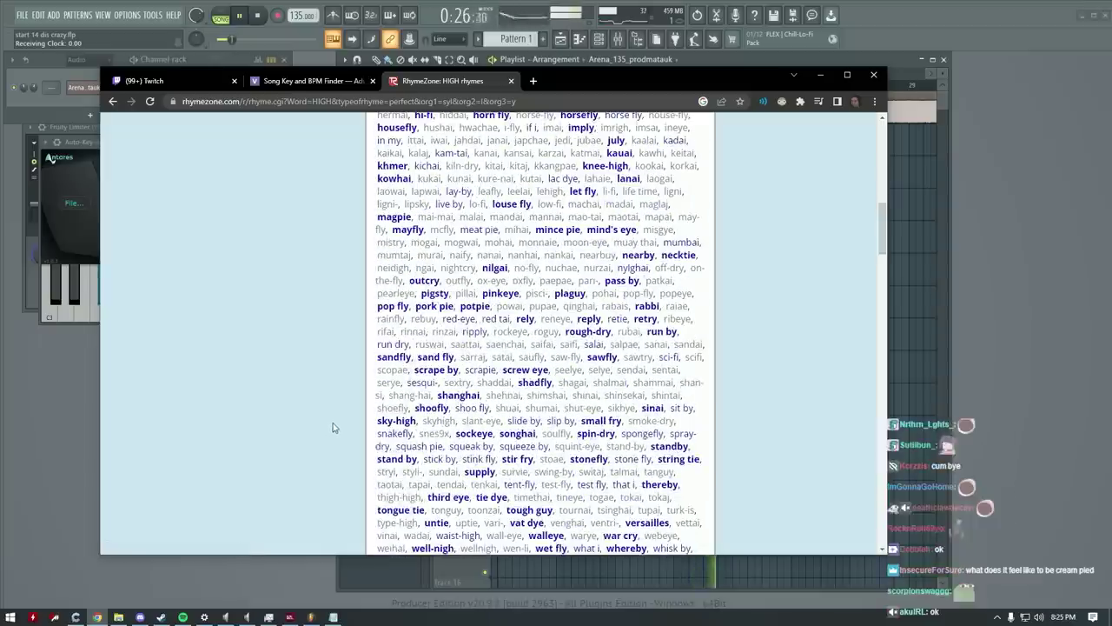
{"action": "scroll", "coordinate": [340, 427], "scroll_direction": "down", "scroll_amount": 2}
{"action": "scroll", "coordinate": [662, 248], "scroll_direction": "up", "scroll_amount": 1}
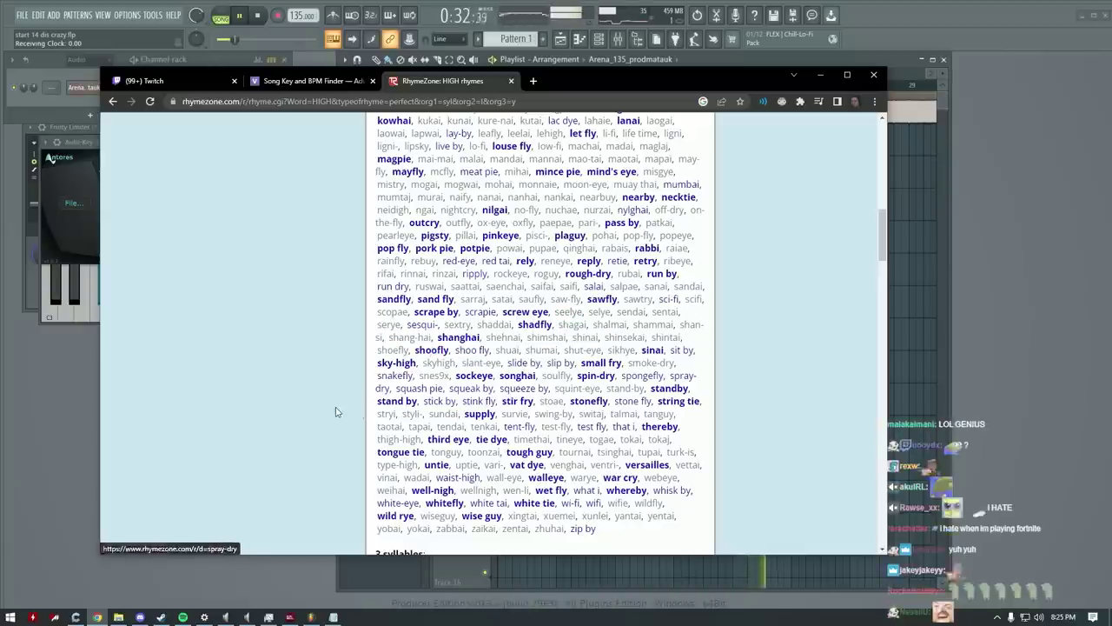
{"action": "scroll", "coordinate": [315, 451], "scroll_direction": "down", "scroll_amount": 1}
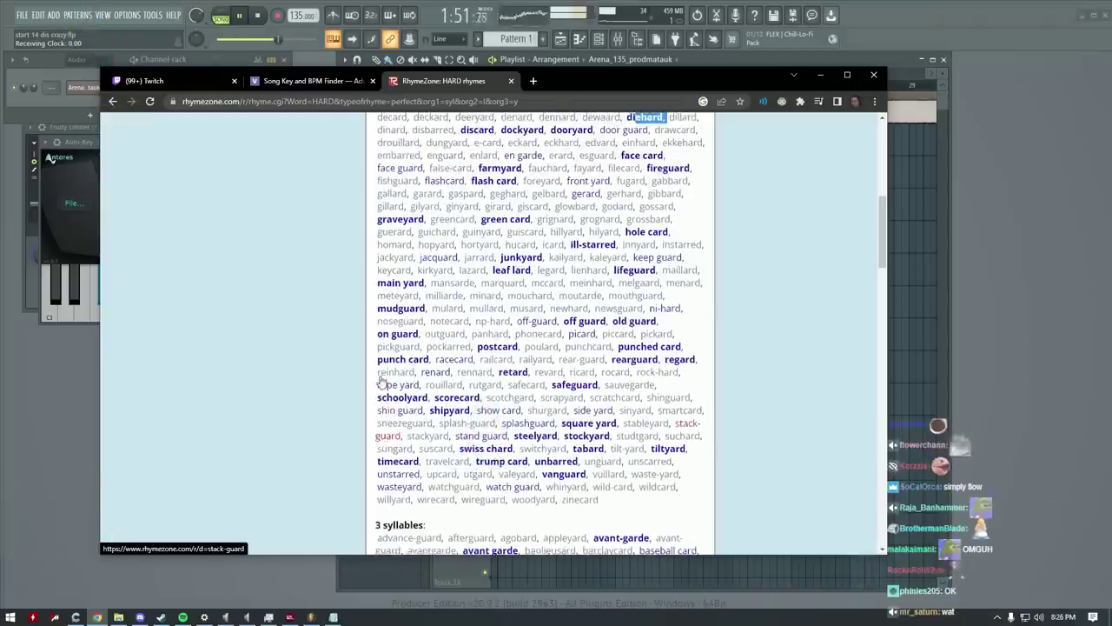
Look through the two- and three-syllable words that rhyme with "hard"
{"action": "scroll", "coordinate": [382, 382], "scroll_direction": "up", "scroll_amount": 2}
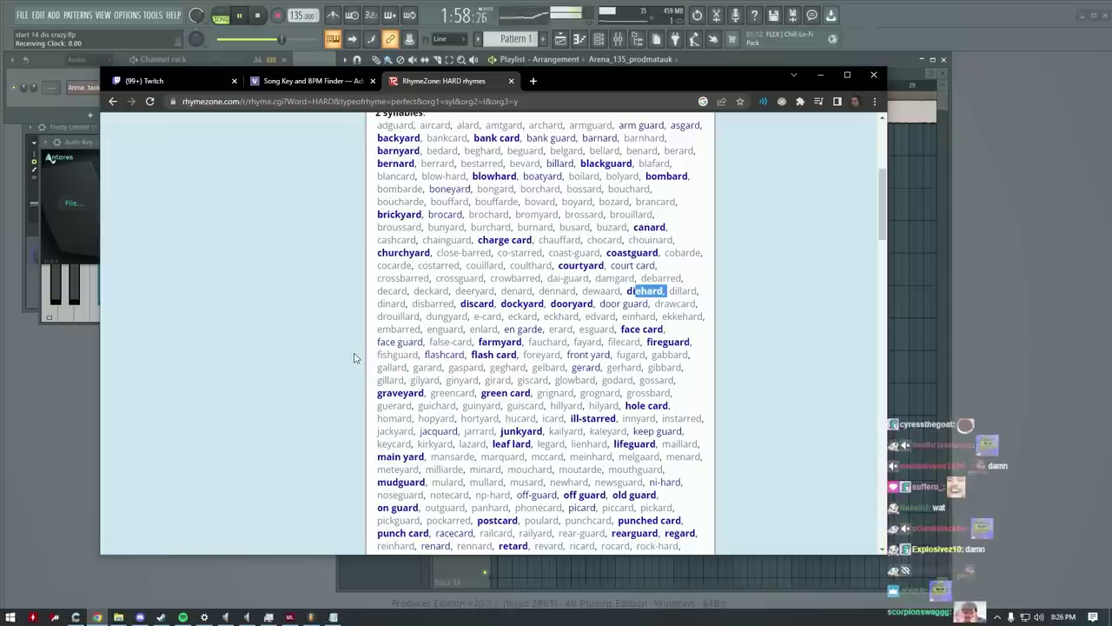
{"action": "scroll", "coordinate": [357, 361], "scroll_direction": "down", "scroll_amount": 5}
{"action": "scroll", "coordinate": [368, 371], "scroll_direction": "up", "scroll_amount": 1}
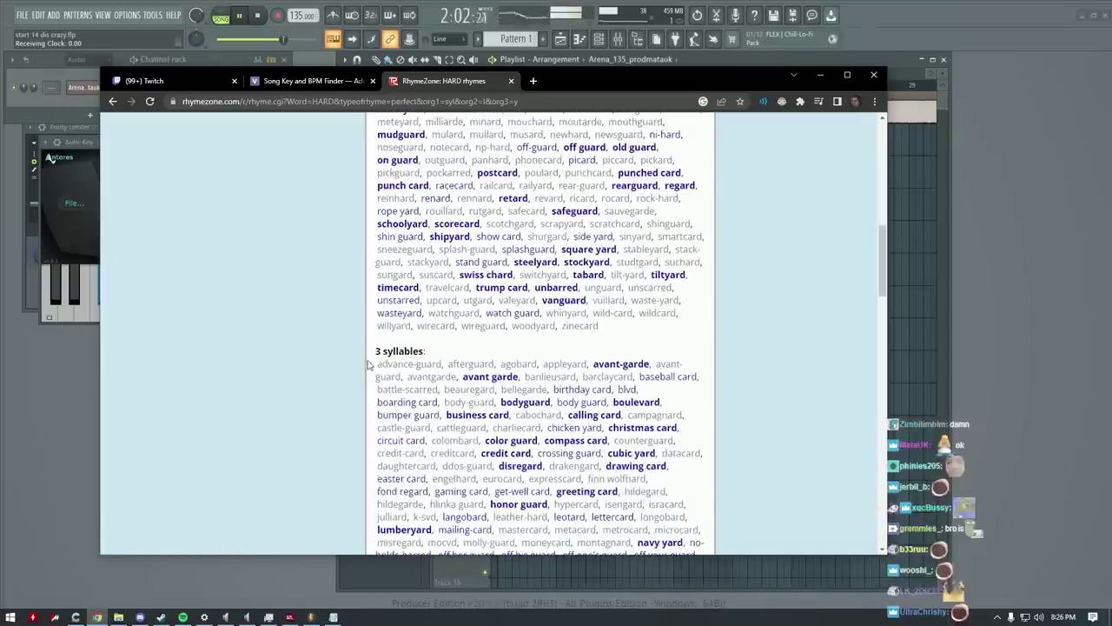
{"action": "scroll", "coordinate": [368, 365], "scroll_direction": "down", "scroll_amount": 2}
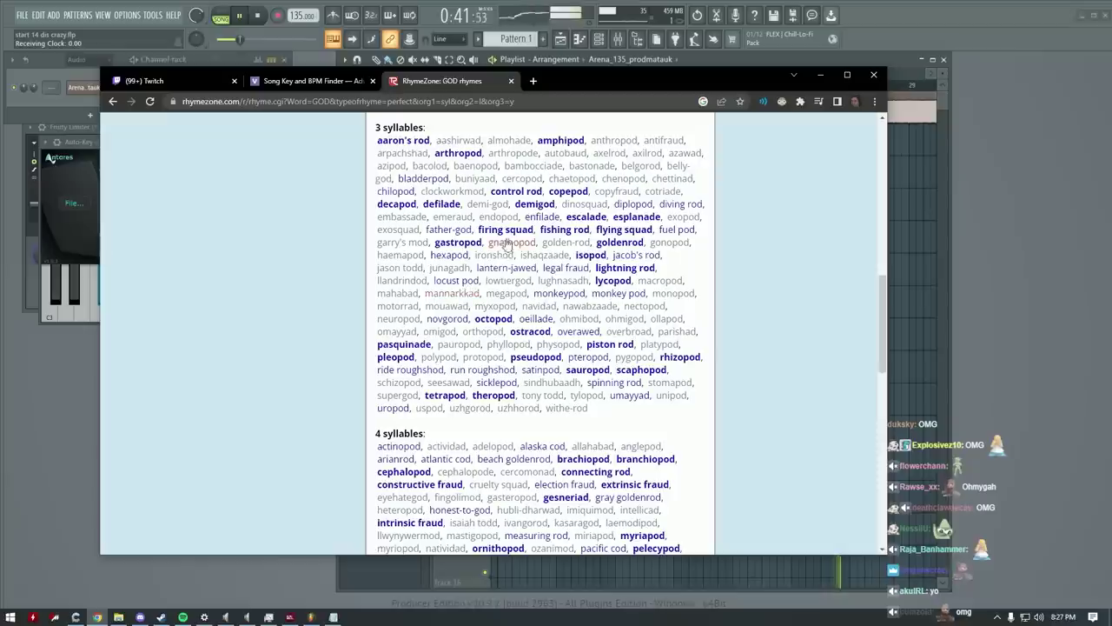
Examine the three- to eight-syllable rhymes for "god", return to the RhymeZone home page and open its search type choices
{"action": "scroll", "coordinate": [337, 390], "scroll_direction": "down", "scroll_amount": 5}
{"action": "scroll", "coordinate": [337, 391], "scroll_direction": "up", "scroll_amount": 3}
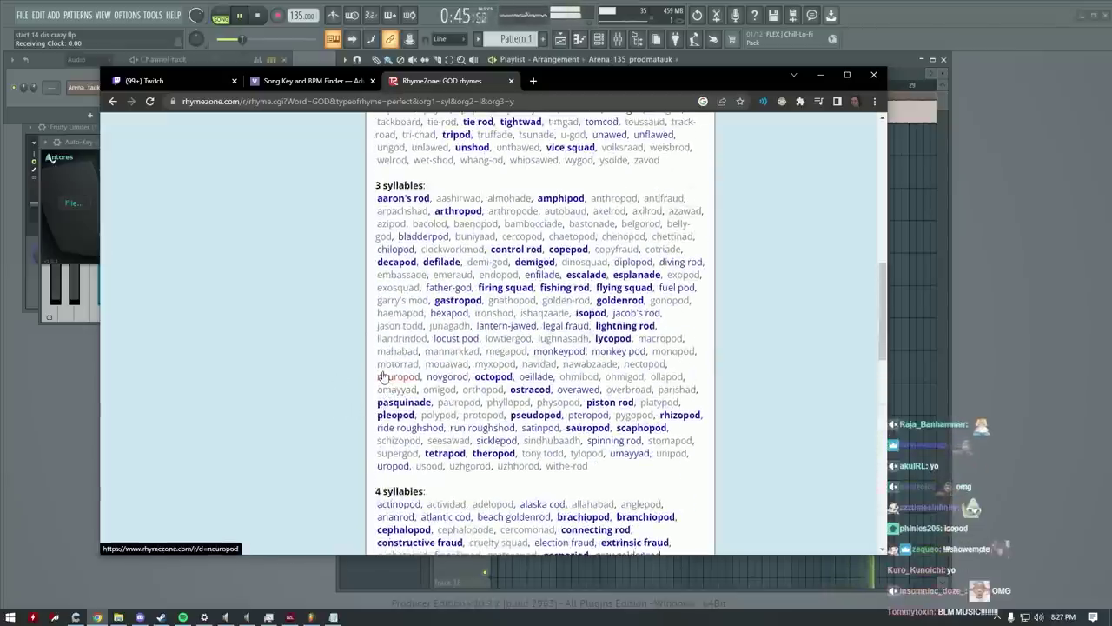
{"action": "scroll", "coordinate": [371, 374], "scroll_direction": "down", "scroll_amount": 1}
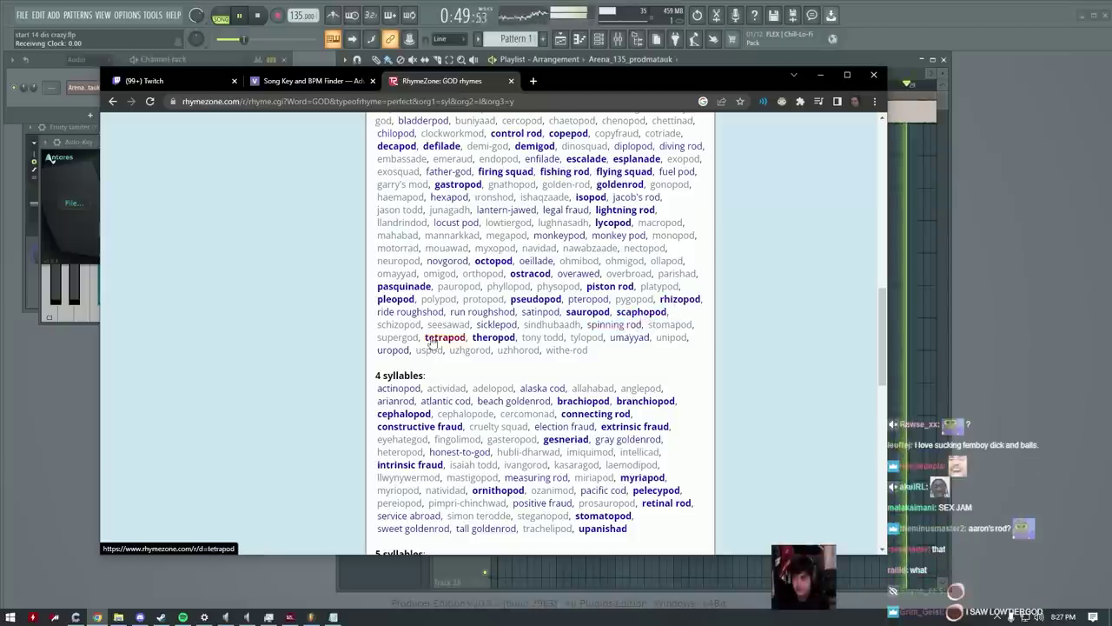
{"action": "scroll", "coordinate": [414, 356], "scroll_direction": "down", "scroll_amount": 2}
{"action": "scroll", "coordinate": [414, 356], "scroll_direction": "down", "scroll_amount": 1}
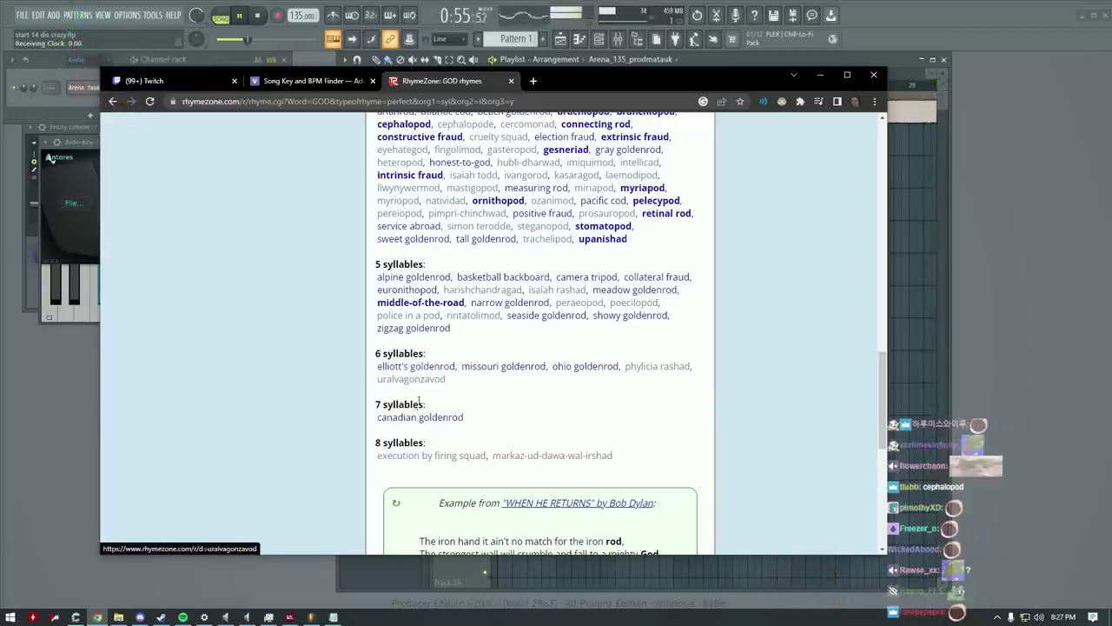
{"action": "scroll", "coordinate": [347, 401], "scroll_direction": "down", "scroll_amount": 1}
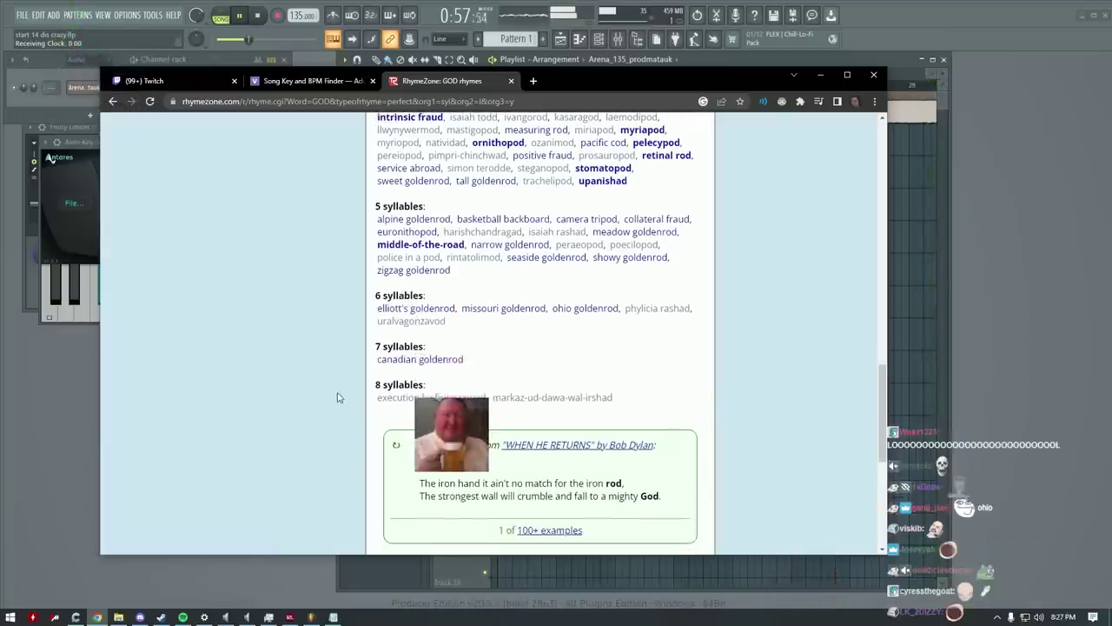
{"action": "key", "text": "alt+Left"}
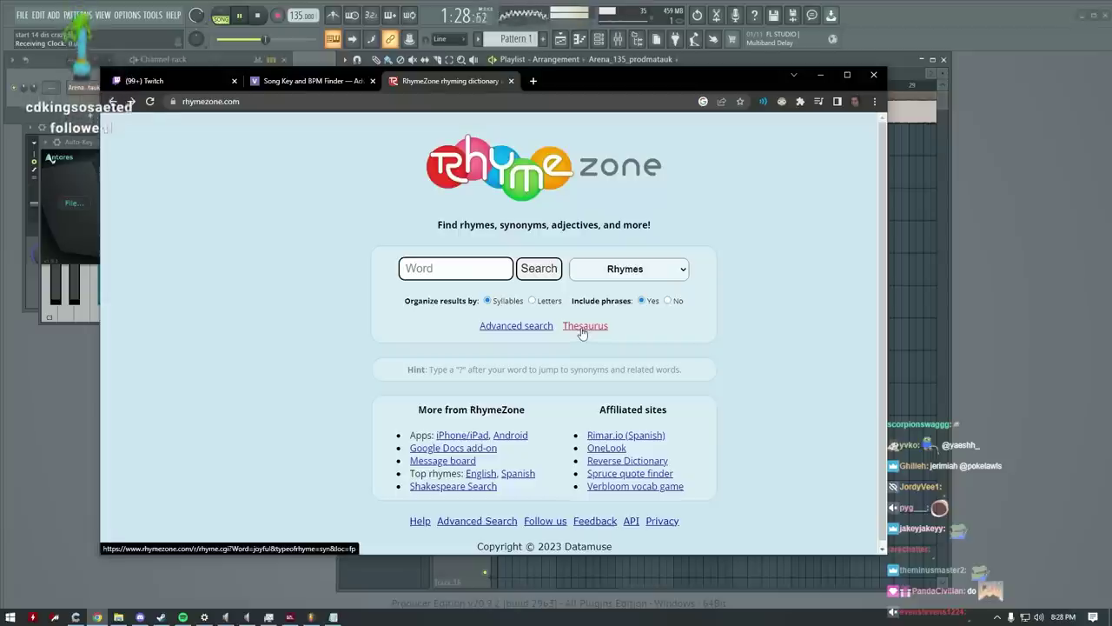
{"action": "left_click", "coordinate": [600, 270]}
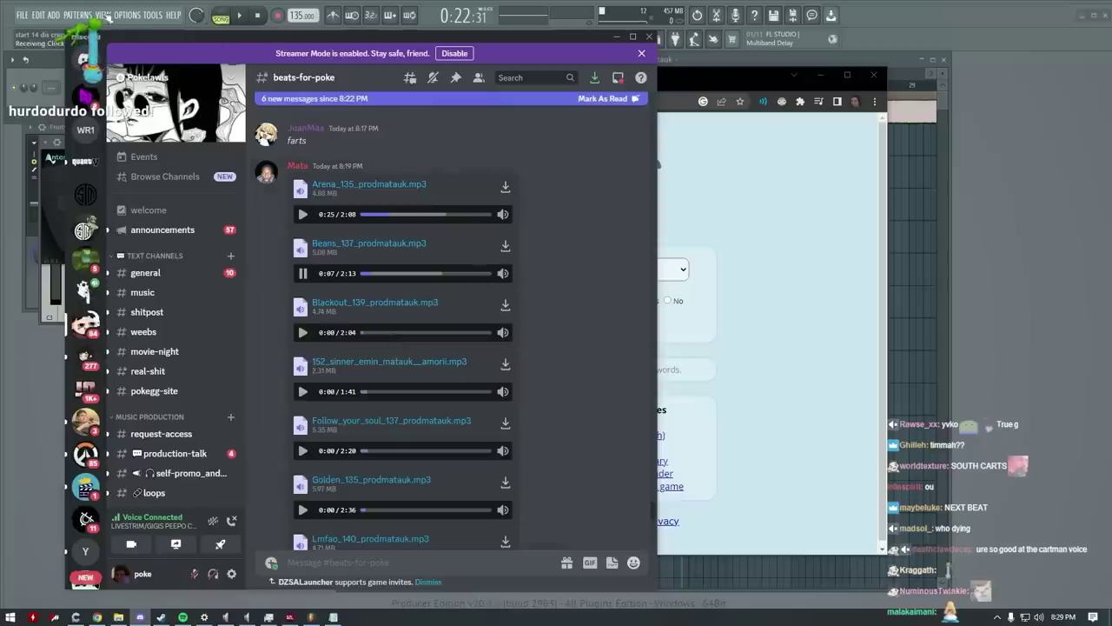
Return to FL Studio and save the current project under the new name START 15
{"action": "left_click", "coordinate": [21, 15]}
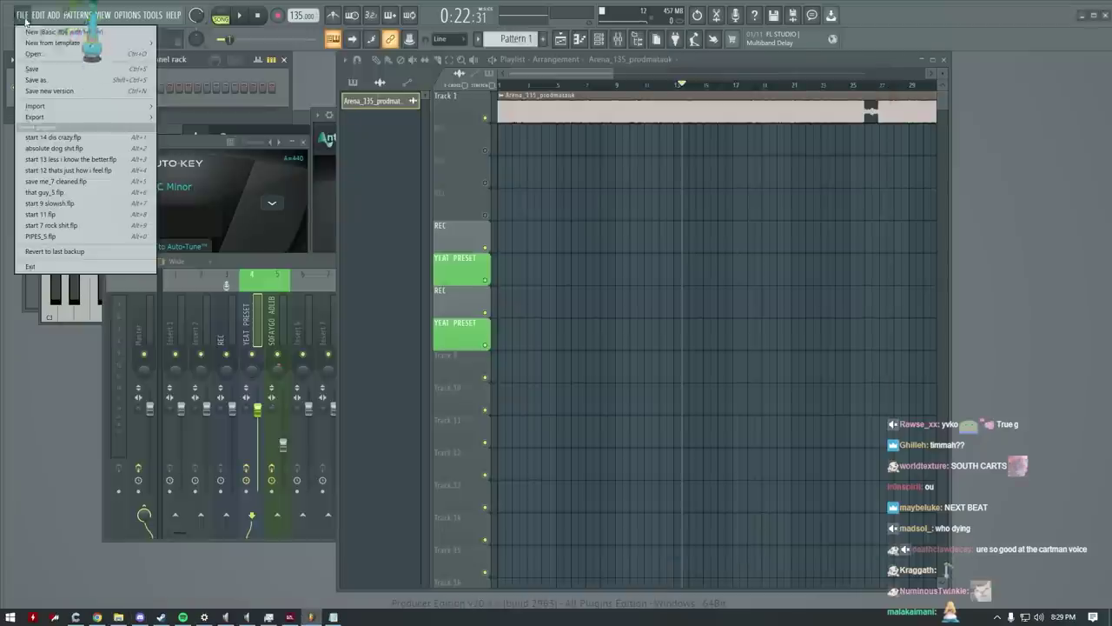
{"action": "left_click", "coordinate": [34, 80]}
{"action": "type", "text": "START 15"}
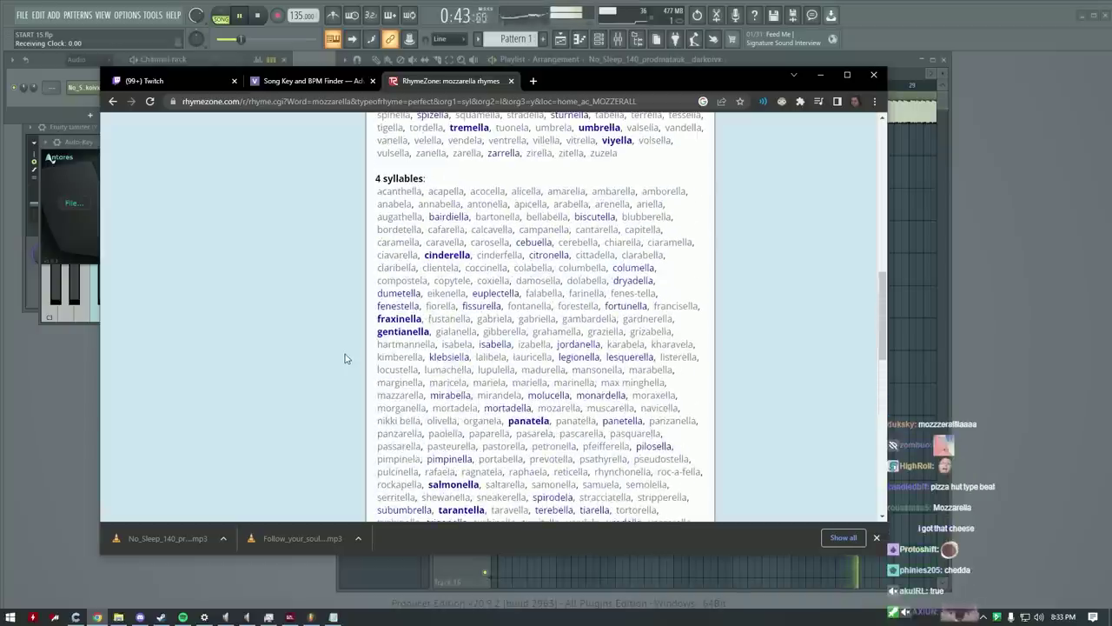
Look through the rhymes for "mozzarella" on RhymeZone, from the two-syllable to the eight-syllable words
{"action": "scroll", "coordinate": [348, 355], "scroll_direction": "down", "scroll_amount": 4}
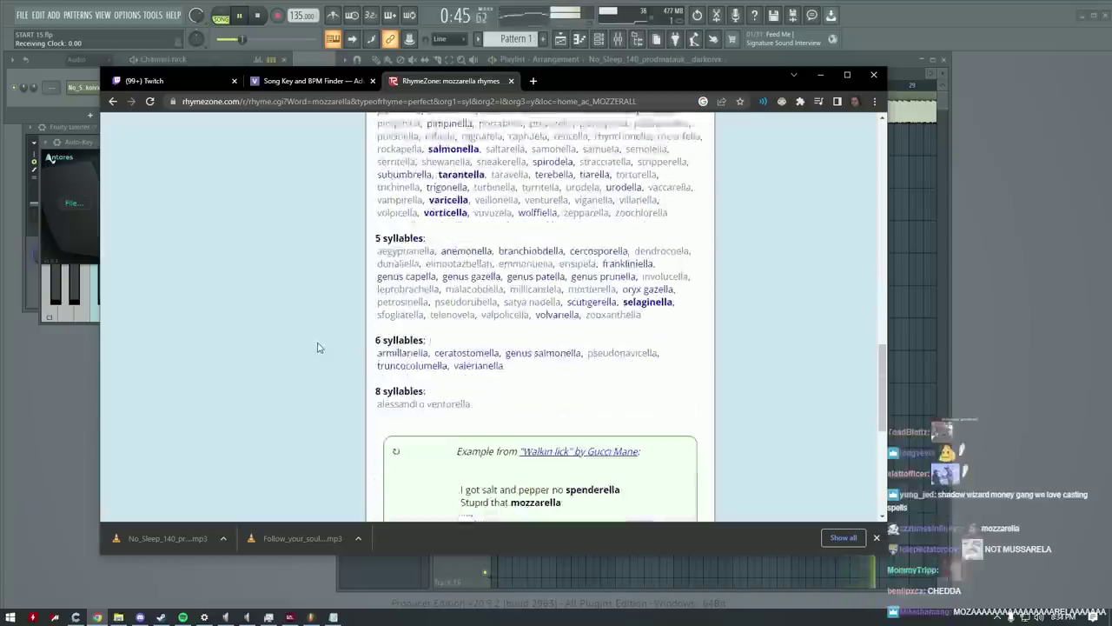
{"action": "scroll", "coordinate": [318, 348], "scroll_direction": "up", "scroll_amount": 2}
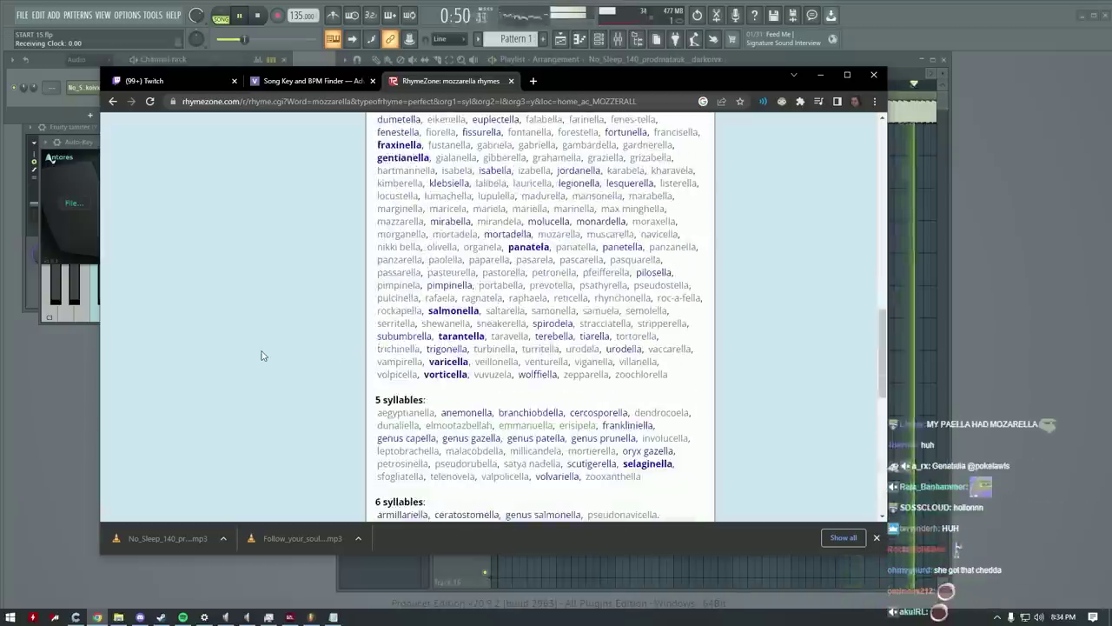
{"action": "scroll", "coordinate": [264, 356], "scroll_direction": "up", "scroll_amount": 15}
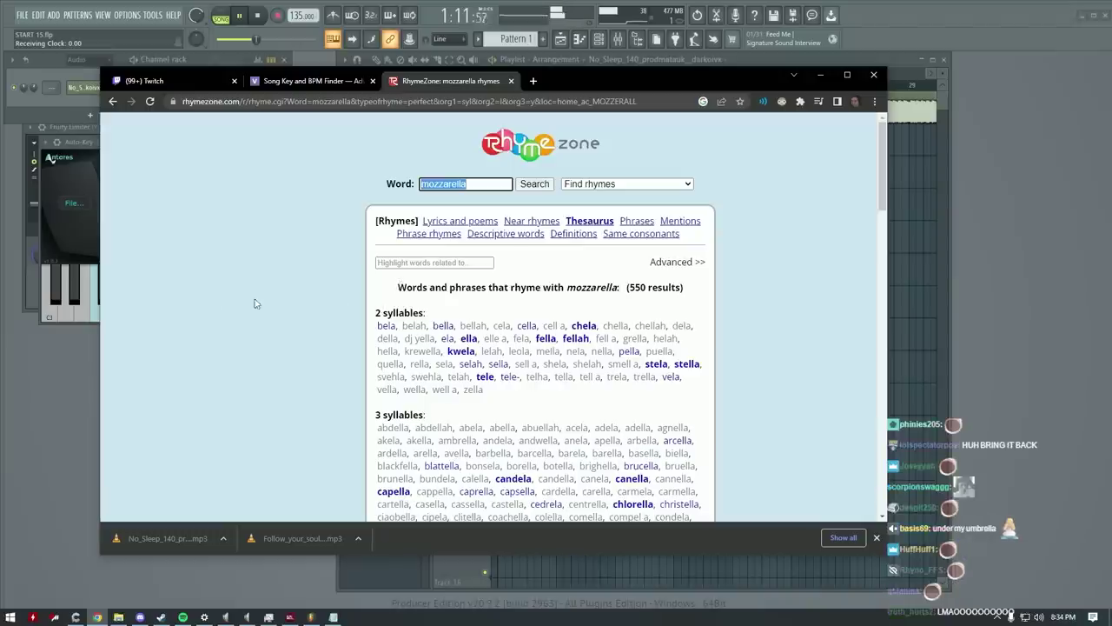
{"action": "scroll", "coordinate": [293, 301], "scroll_direction": "down", "scroll_amount": 4}
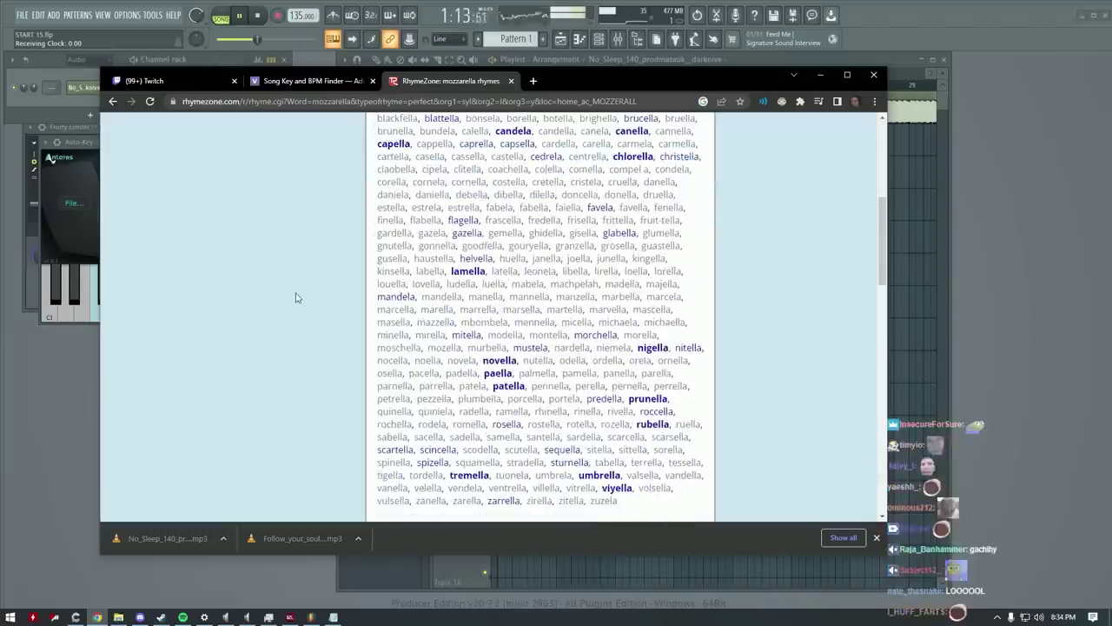
{"action": "scroll", "coordinate": [305, 298], "scroll_direction": "down", "scroll_amount": 7}
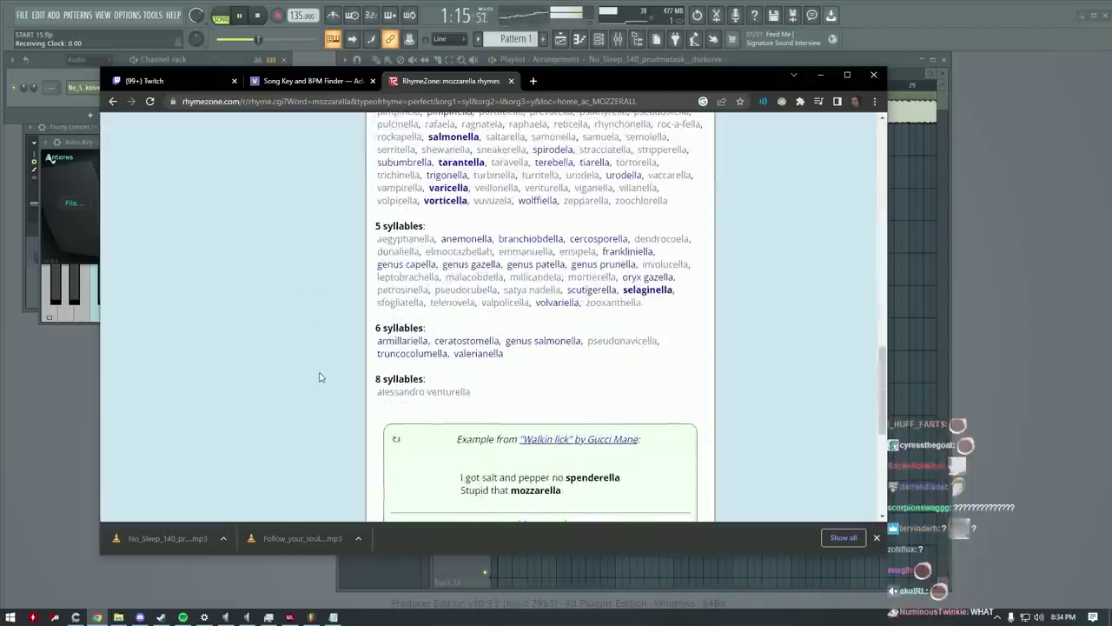
{"action": "scroll", "coordinate": [305, 363], "scroll_direction": "up", "scroll_amount": 10}
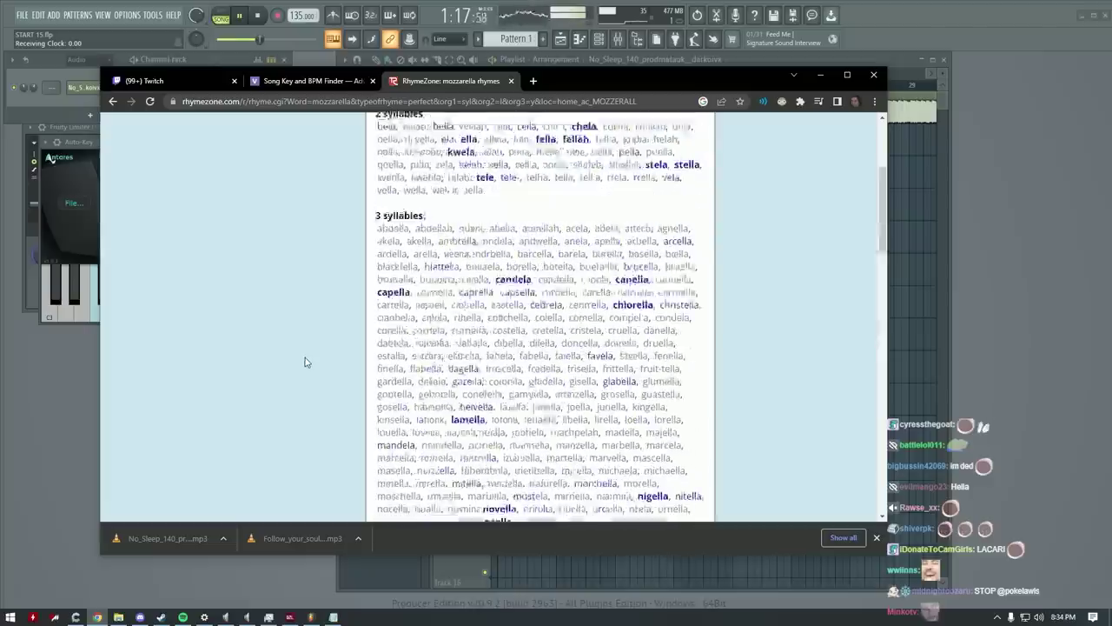
{"action": "scroll", "coordinate": [306, 318], "scroll_direction": "up", "scroll_amount": 2}
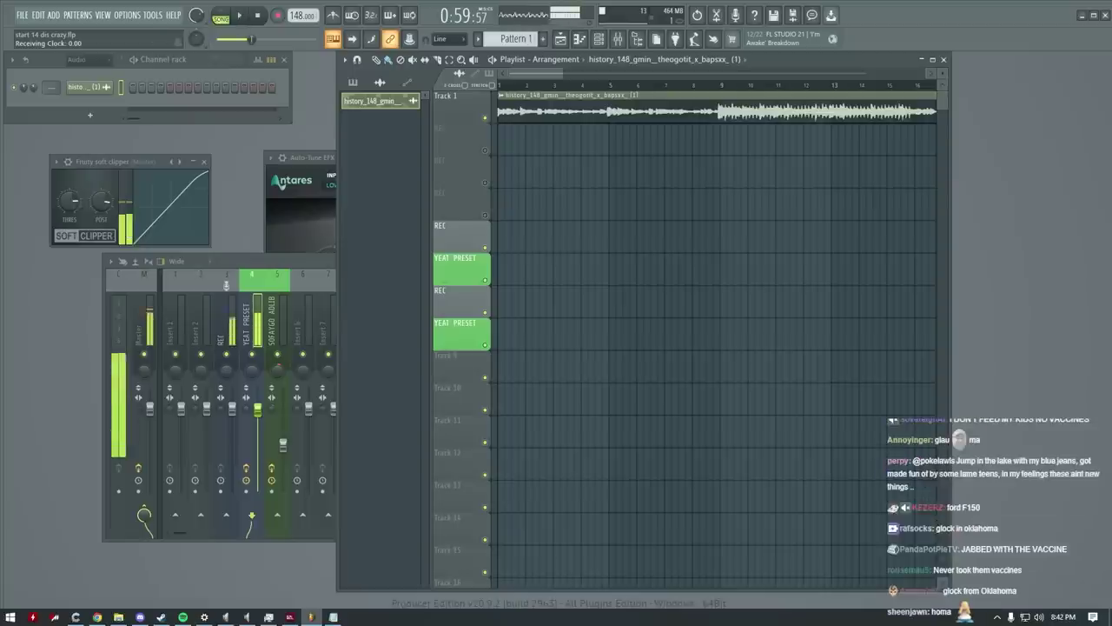
{"action": "key", "text": "alt+Tab"}
{"action": "left_click_drag", "start_coordinate": [364, 203], "coordinate": [339, 221]}
{"action": "left_click", "coordinate": [664, 204]}
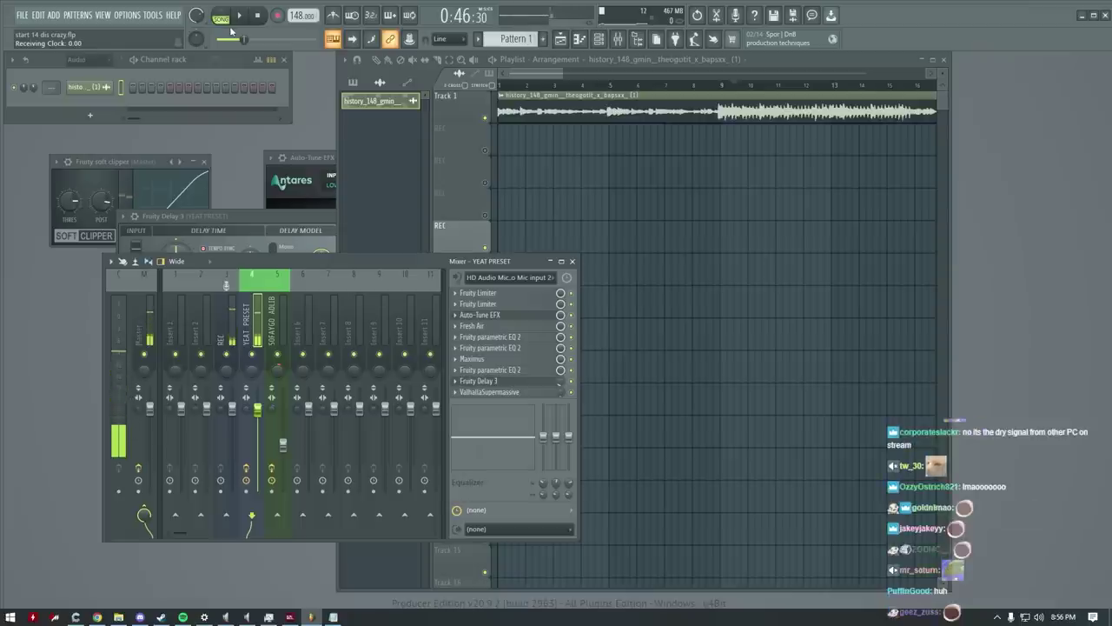
Listen to the beat in the playlist from about bar 7
{"action": "left_click", "coordinate": [670, 81]}
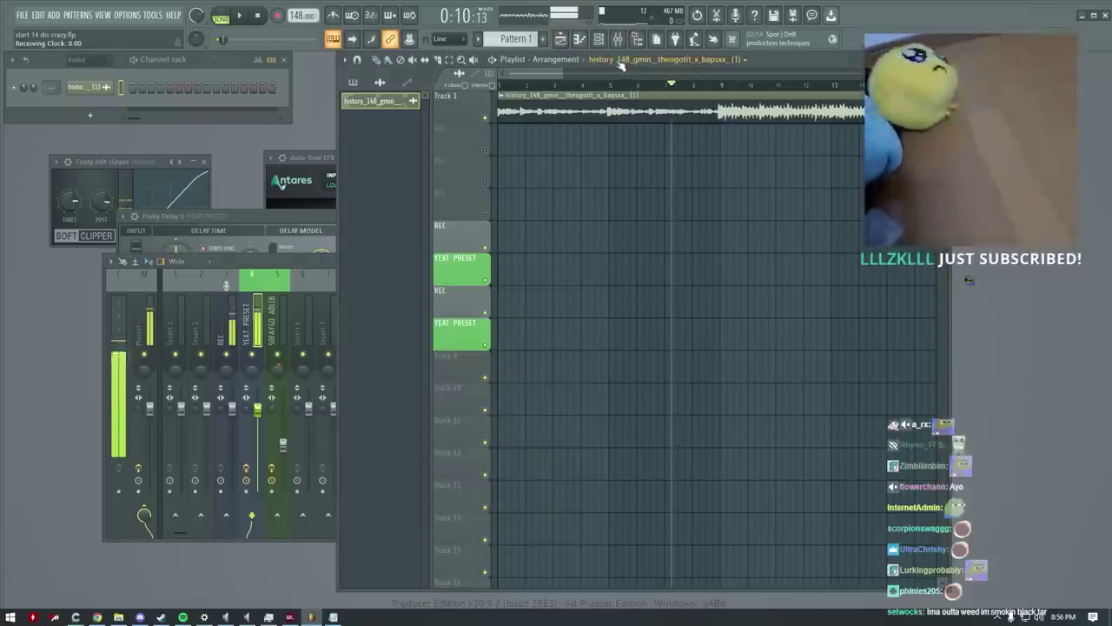
{"action": "key", "text": "space"}
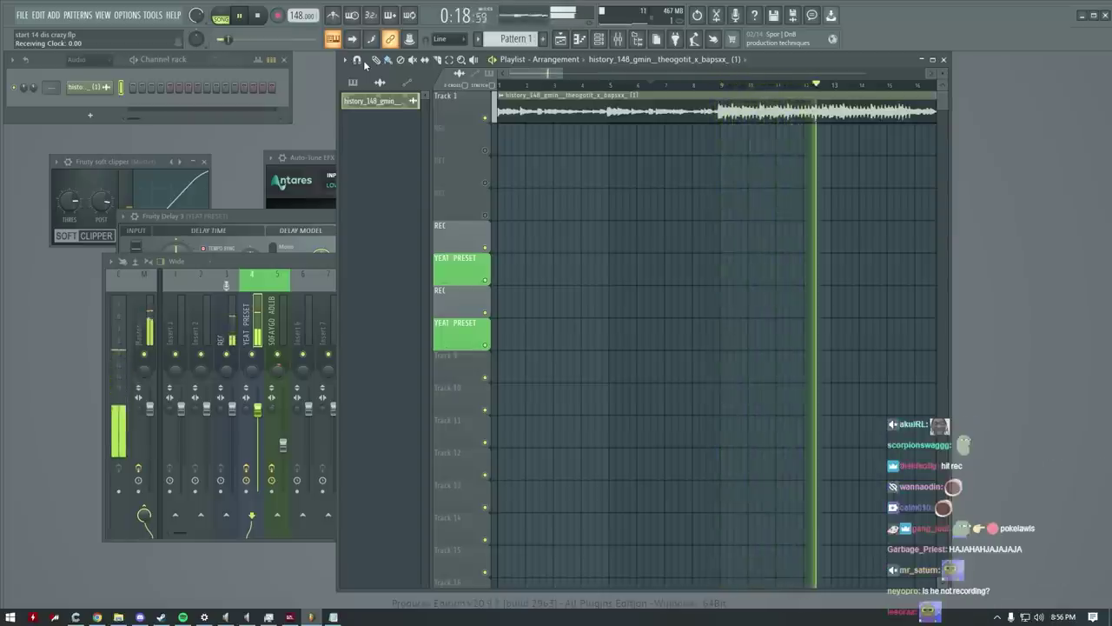
{"action": "left_click", "coordinate": [242, 15]}
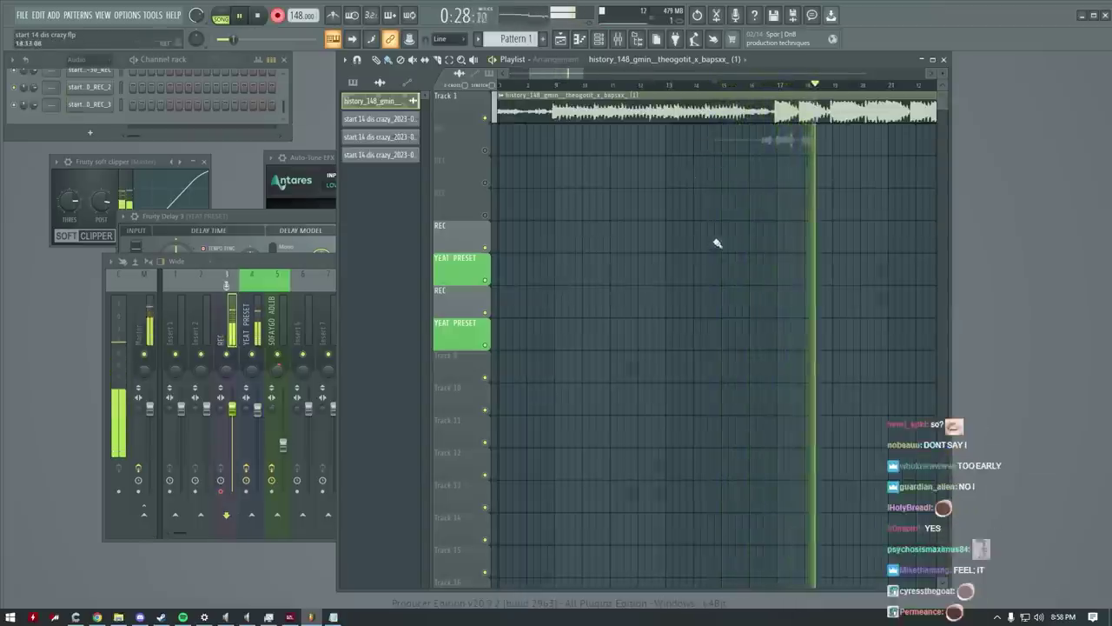
Record a vocal take over the beat from bar 14, trim it to the sung phrase and route its clip to the YEAT PRESET mixer track
{"action": "key", "text": "space"}
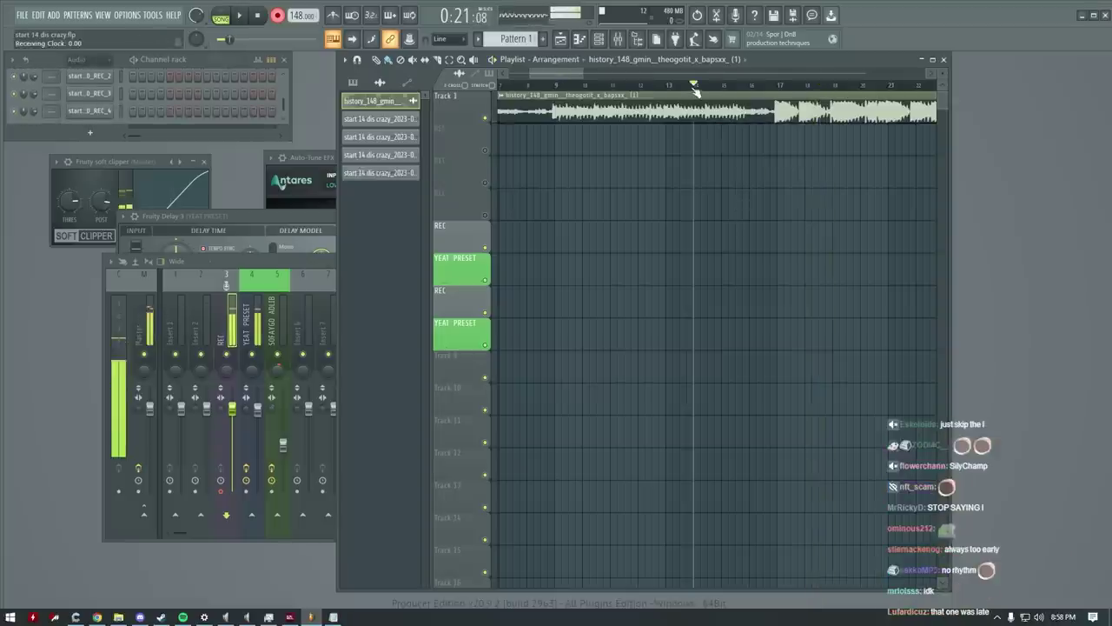
{"action": "key", "text": "space"}
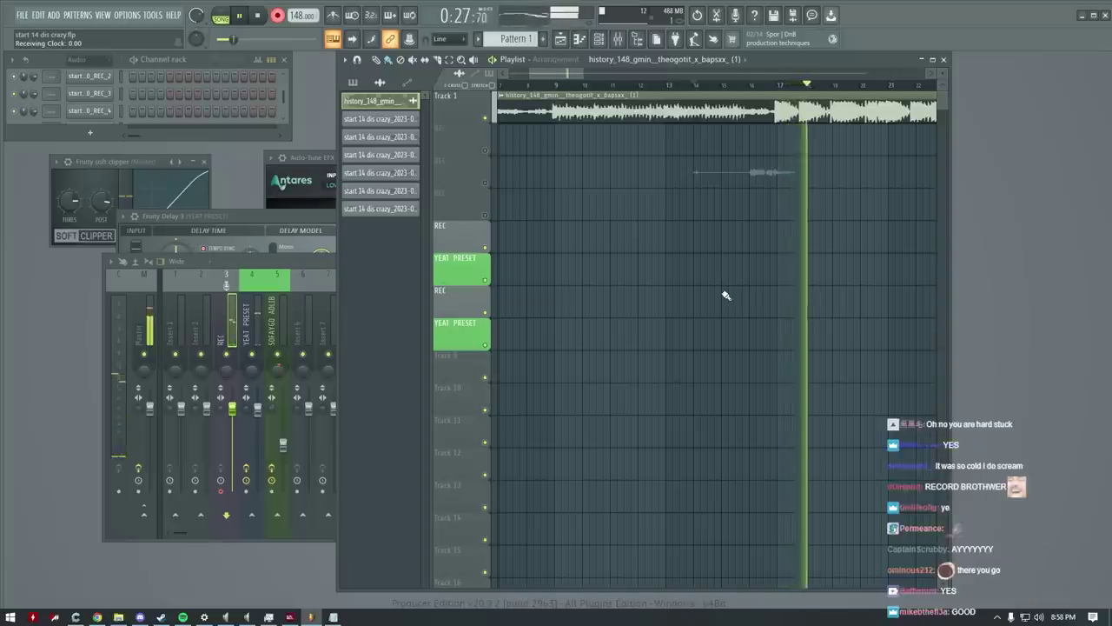
{"action": "double_click", "coordinate": [755, 164]}
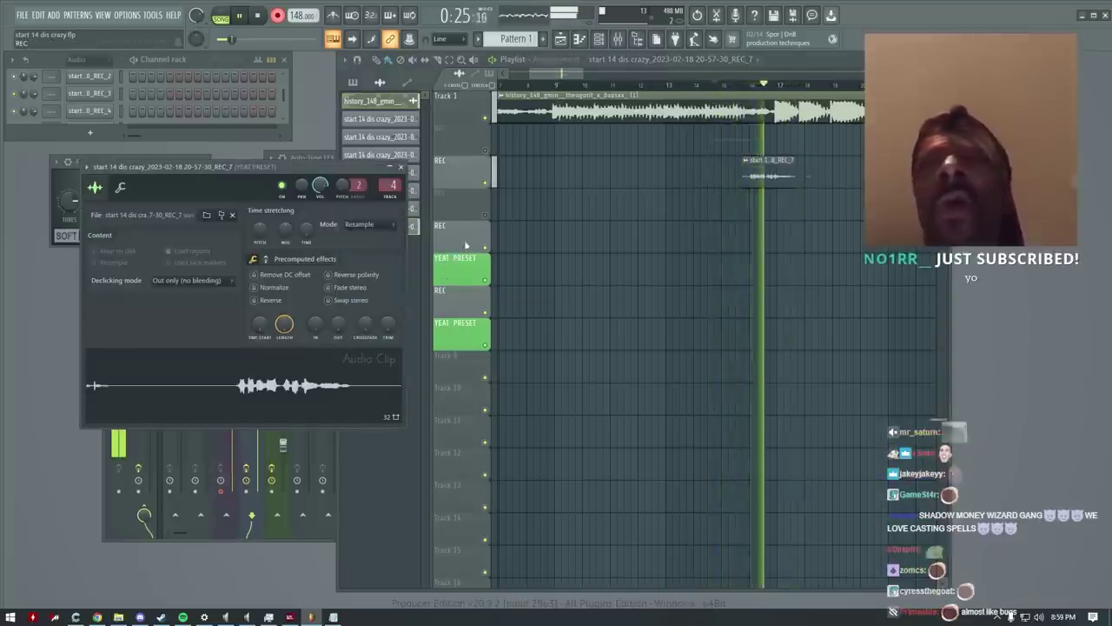
{"action": "scroll", "coordinate": [393, 185], "scroll_direction": "up", "scroll_amount": 2}
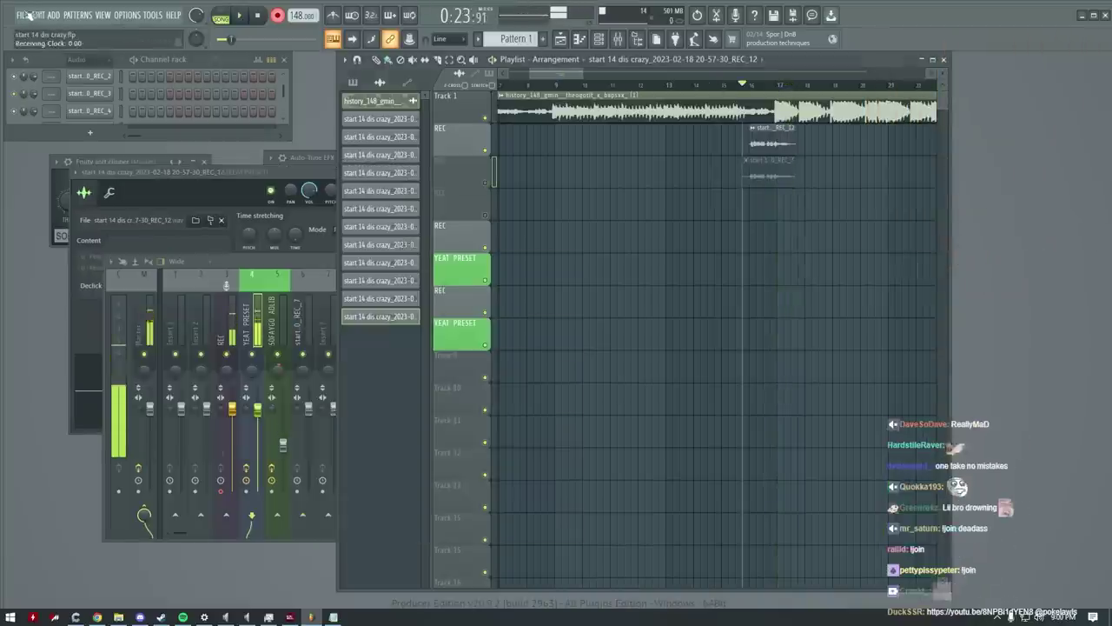
Open the project absolute dog shit.flp and listen through its vocal arrangement
{"action": "left_click", "coordinate": [28, 15]}
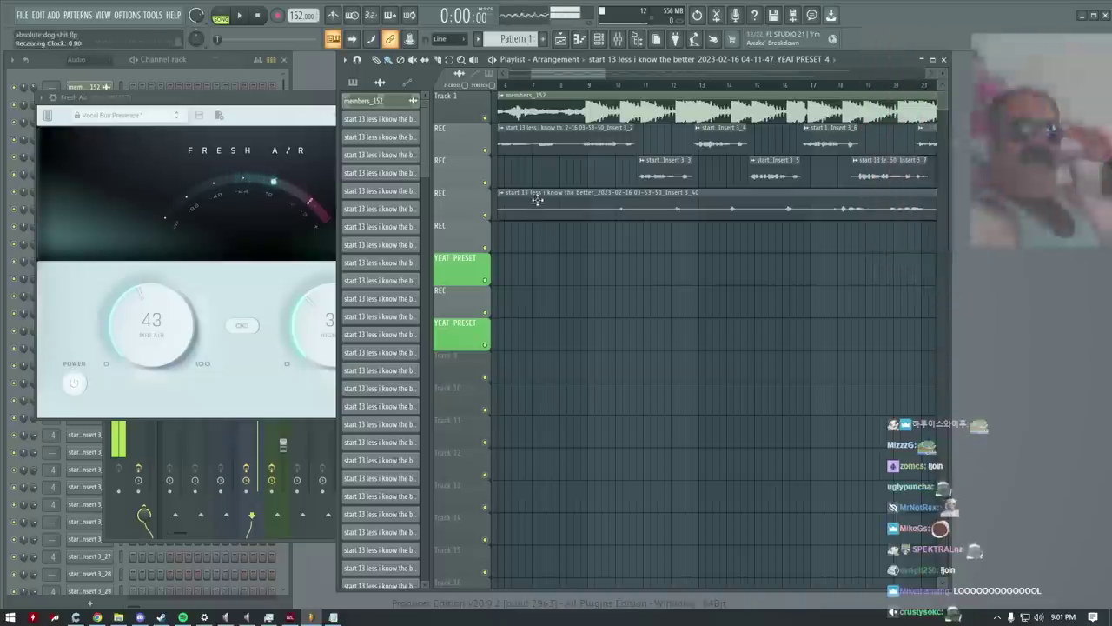
{"action": "scroll", "coordinate": [646, 206], "scroll_direction": "left", "scroll_amount": 3}
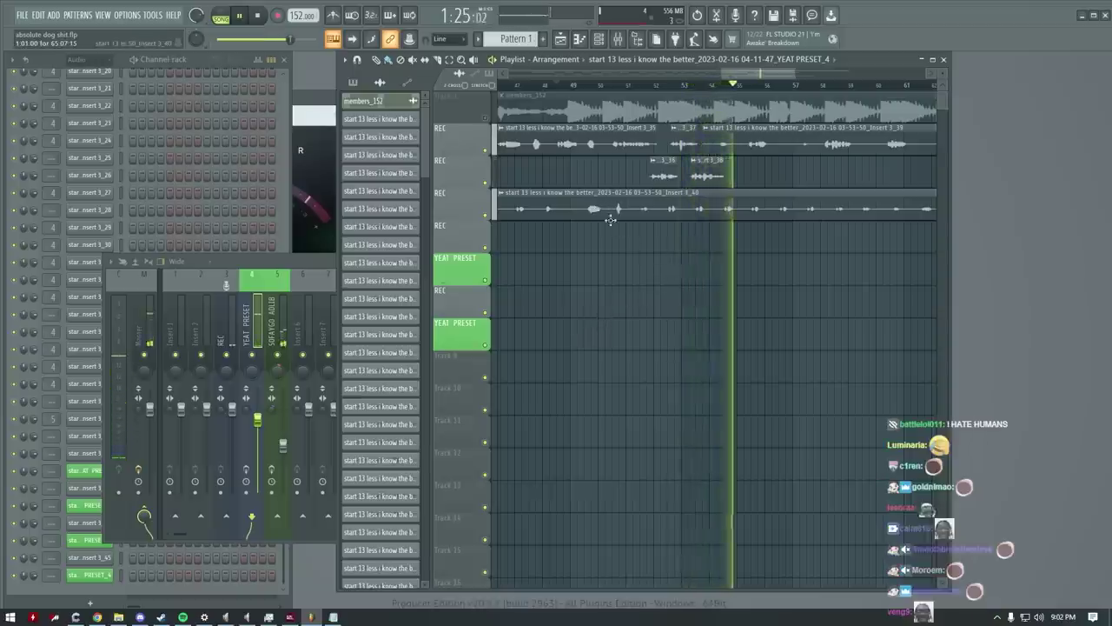
{"action": "scroll", "coordinate": [688, 261], "scroll_direction": "left", "scroll_amount": 5}
{"action": "scroll", "coordinate": [687, 261], "scroll_direction": "left", "scroll_amount": 2}
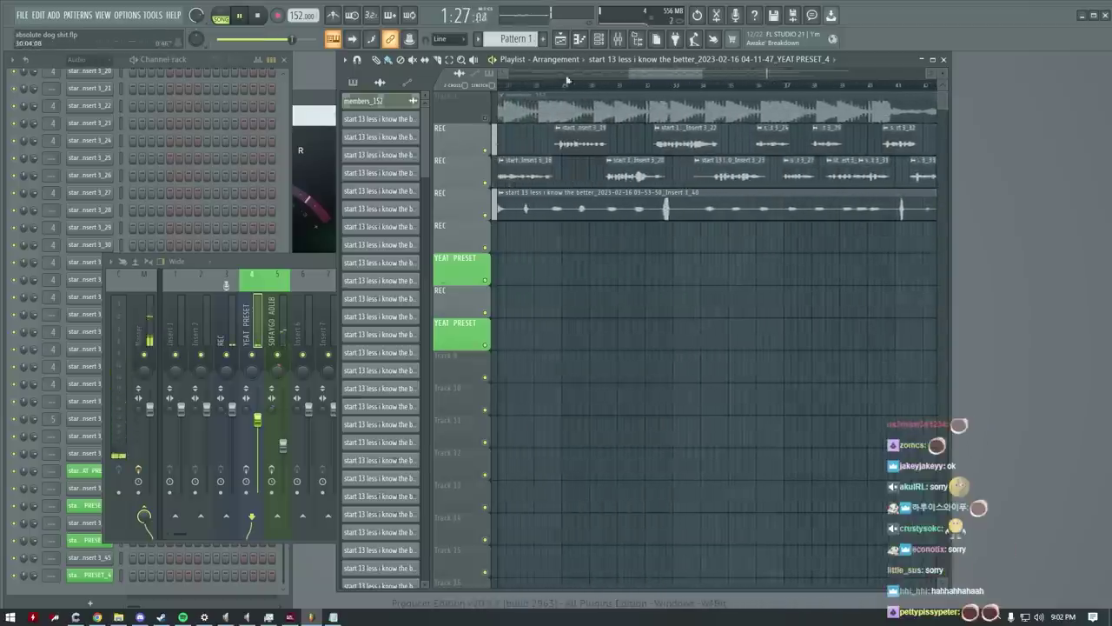
{"action": "left_click", "coordinate": [551, 84]}
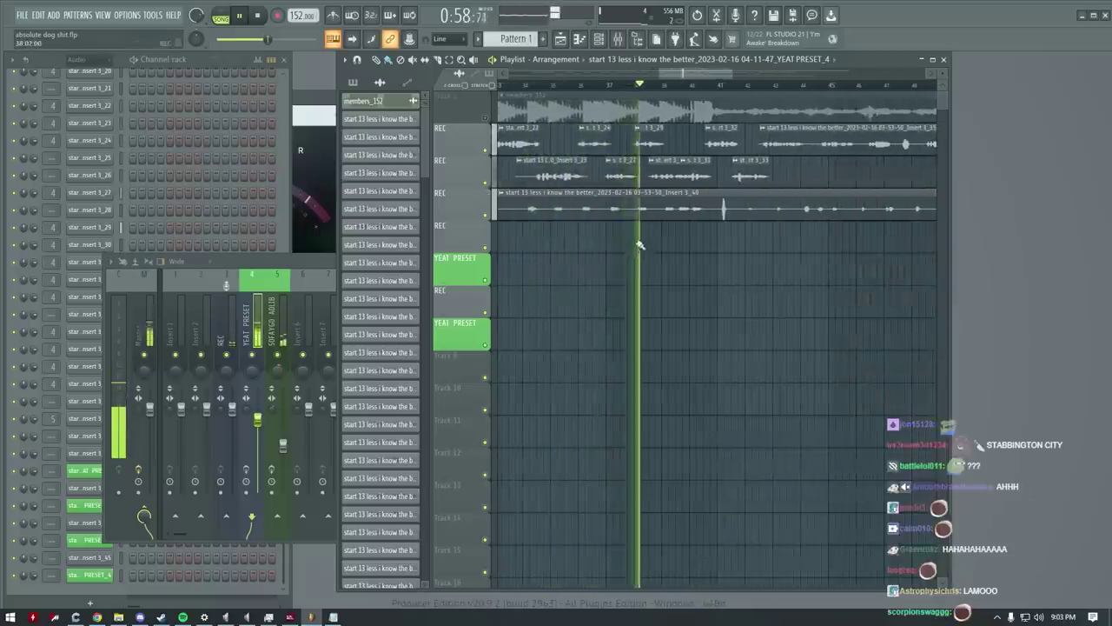
Compare the playback from about bar 36 with the uppermost REC vocal track muted and unmuted
{"action": "key", "text": "space"}
{"action": "left_click", "coordinate": [601, 84]}
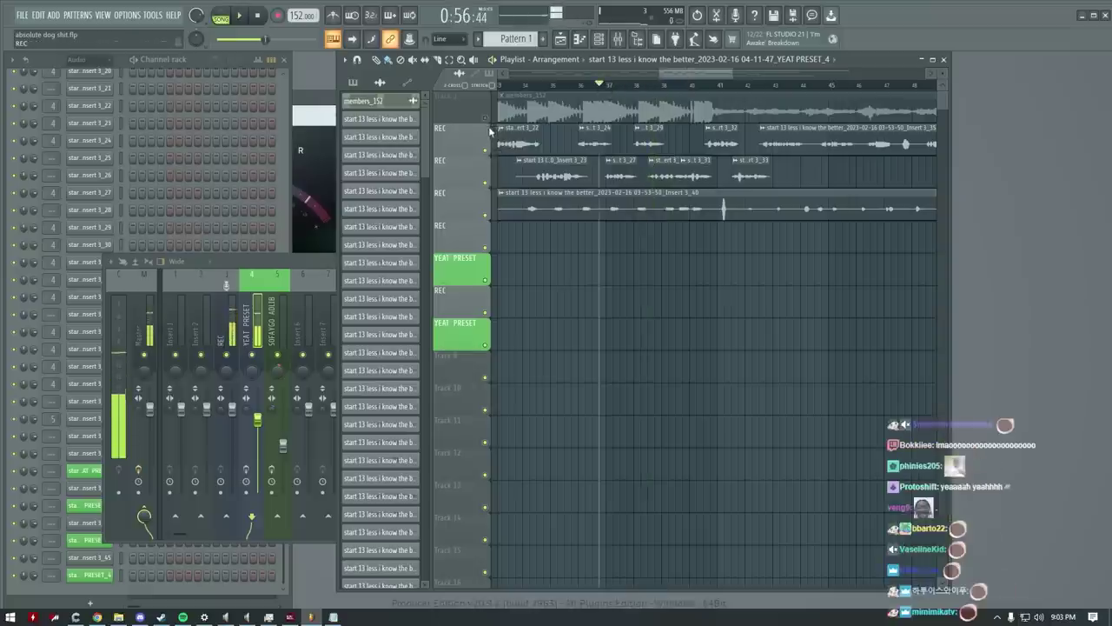
{"action": "left_click", "coordinate": [488, 152]}
{"action": "key", "text": "space"}
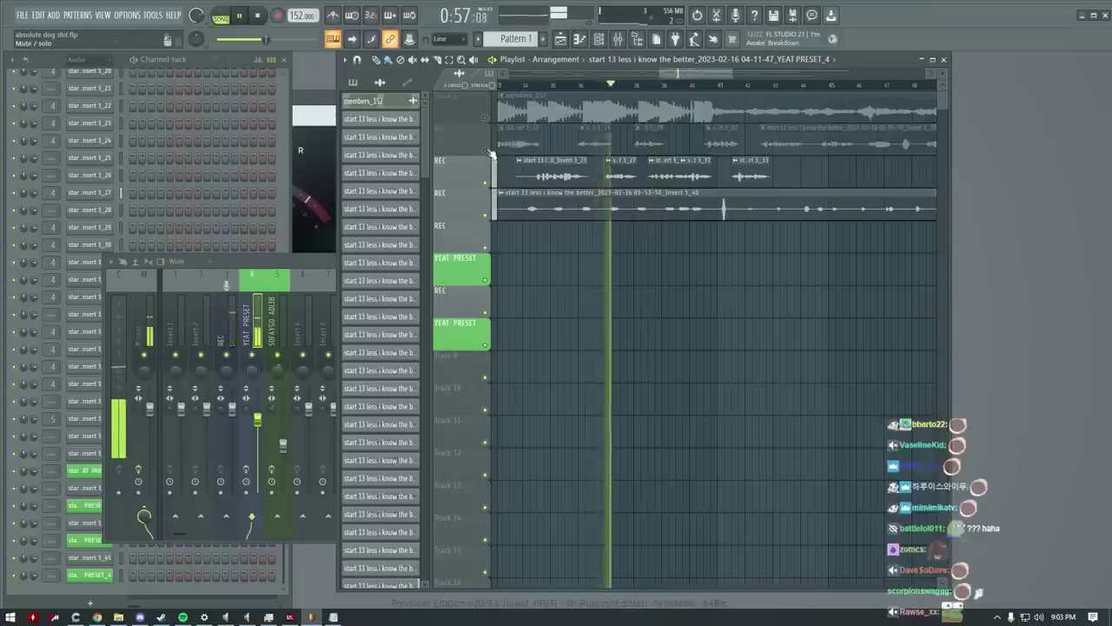
{"action": "key", "text": "space"}
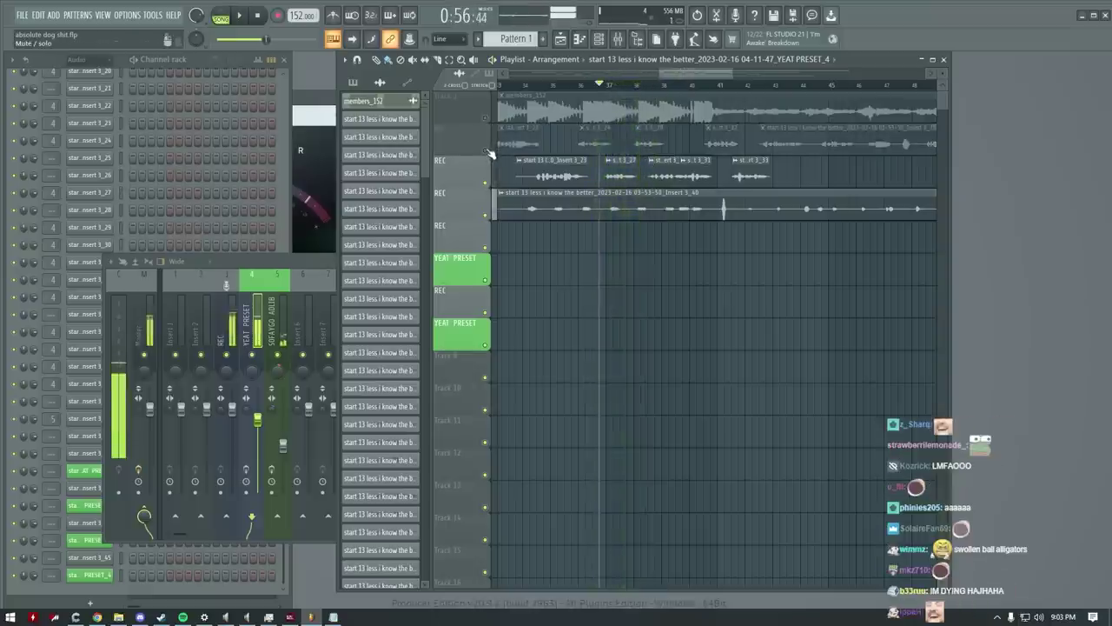
{"action": "left_click", "coordinate": [485, 151]}
{"action": "key", "text": "space"}
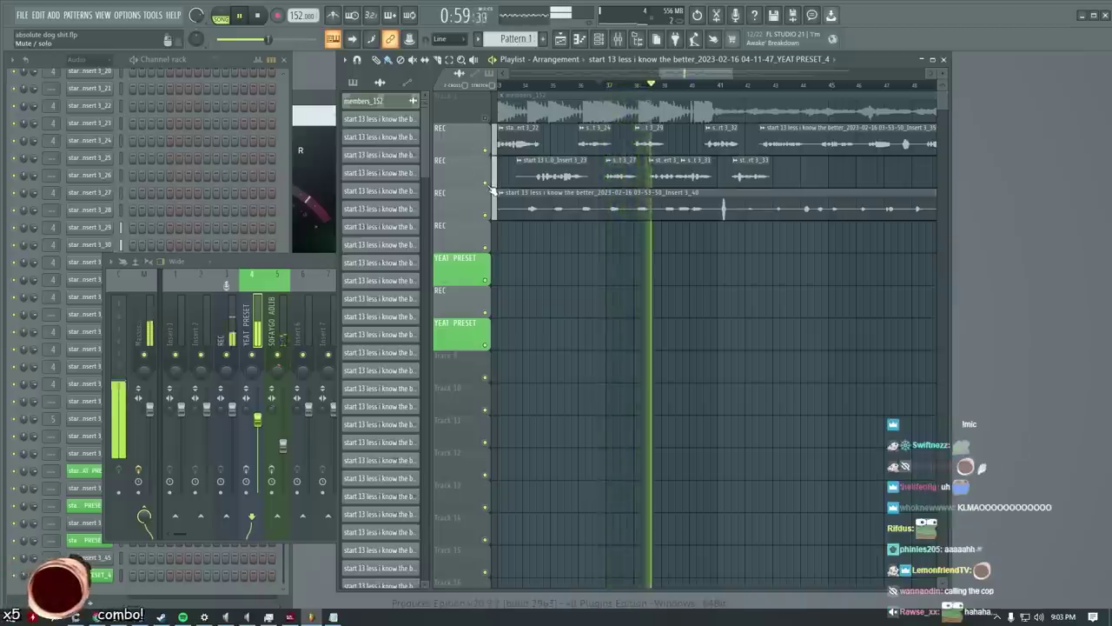
{"action": "key", "text": "space"}
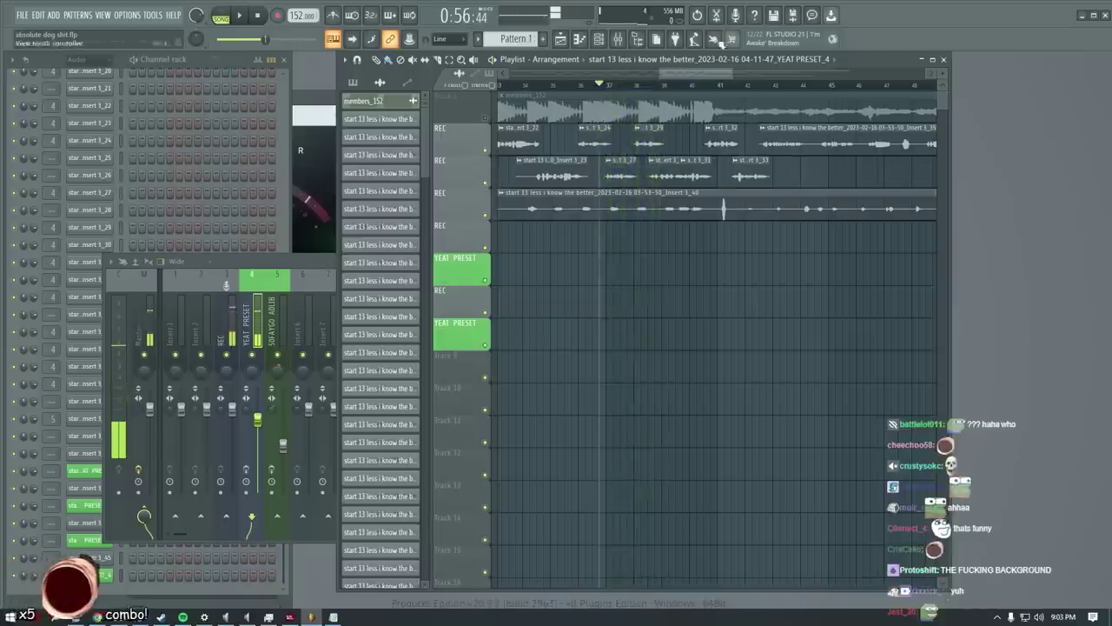
Listen to the arrangement from about bar 38 and look over its earlier and remaining vocal clips
{"action": "left_click", "coordinate": [636, 85]}
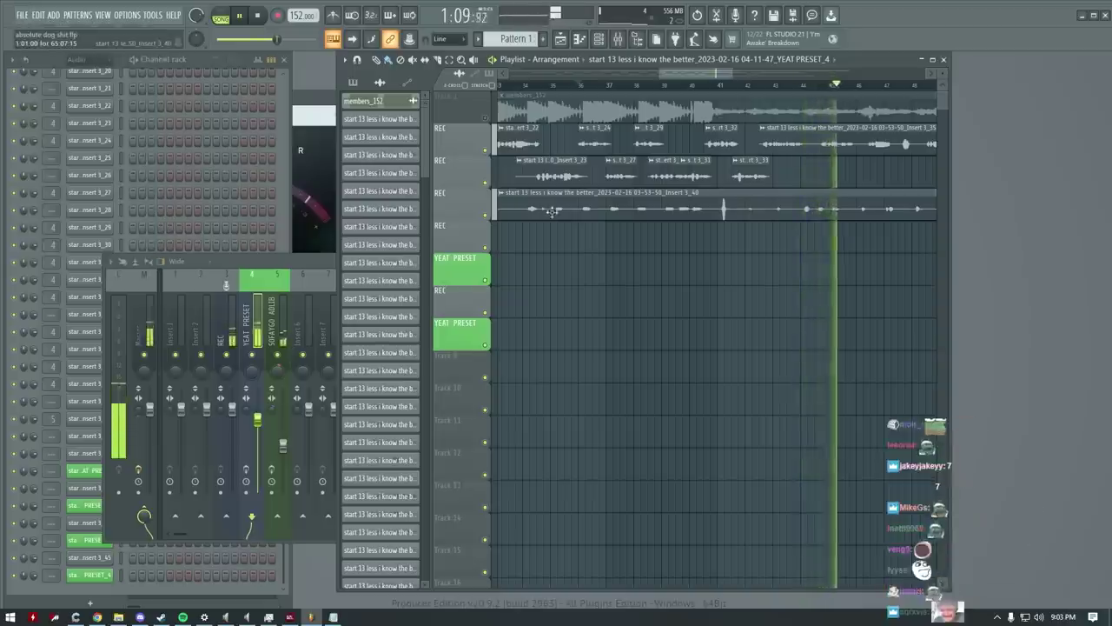
{"action": "scroll", "coordinate": [667, 253], "scroll_direction": "up", "scroll_amount": 2}
{"action": "scroll", "coordinate": [666, 252], "scroll_direction": "up", "scroll_amount": 5}
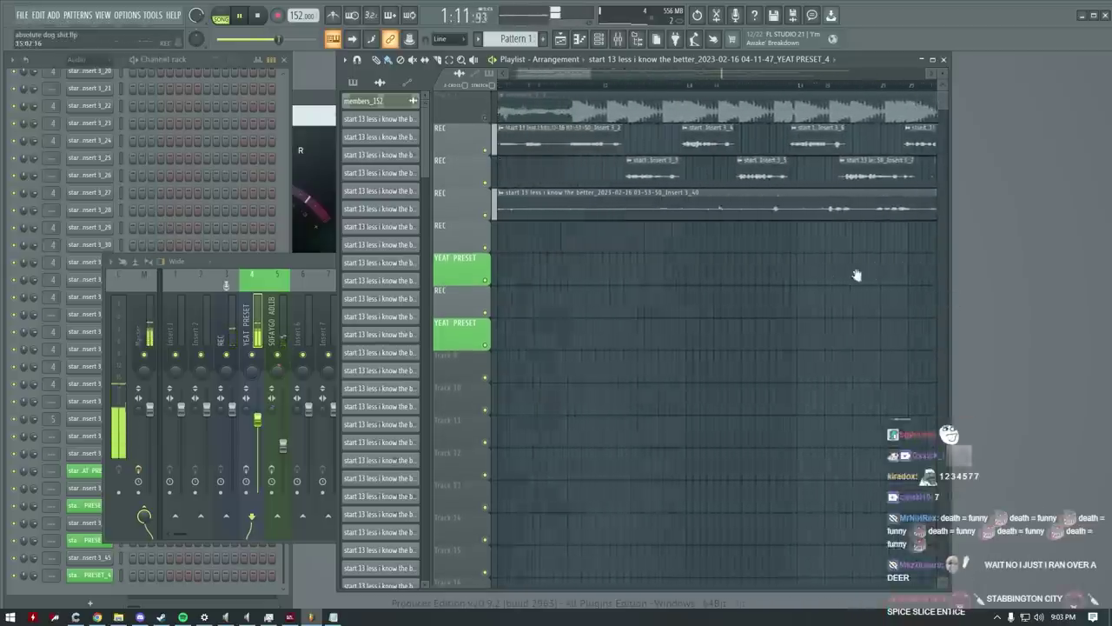
{"action": "scroll", "coordinate": [746, 247], "scroll_direction": "down", "scroll_amount": 5}
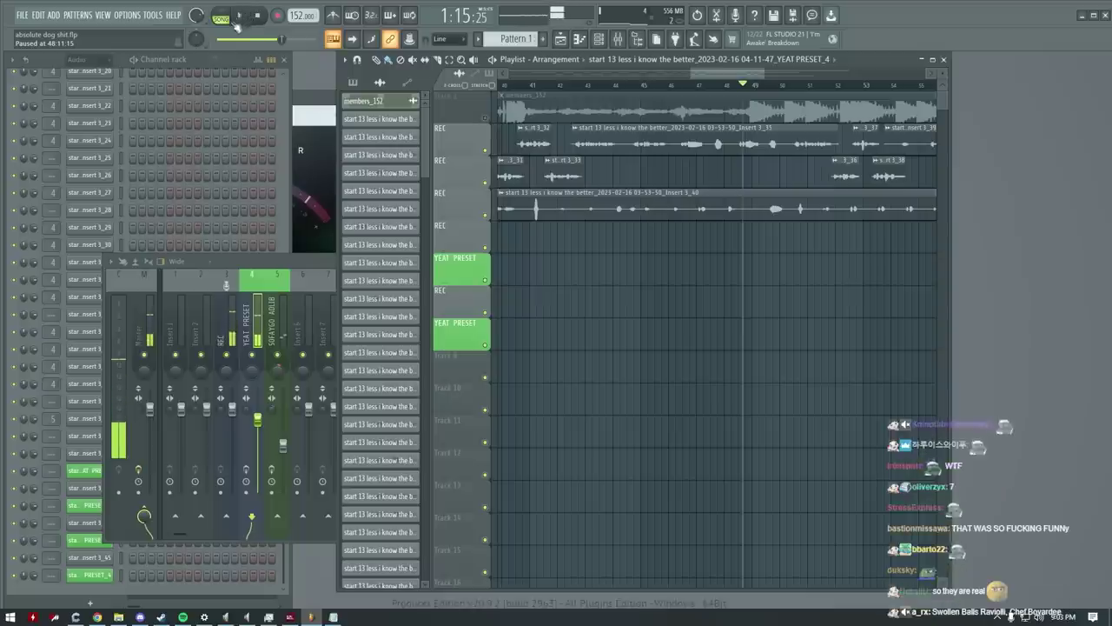
{"action": "scroll", "coordinate": [737, 154], "scroll_direction": "down", "scroll_amount": 2}
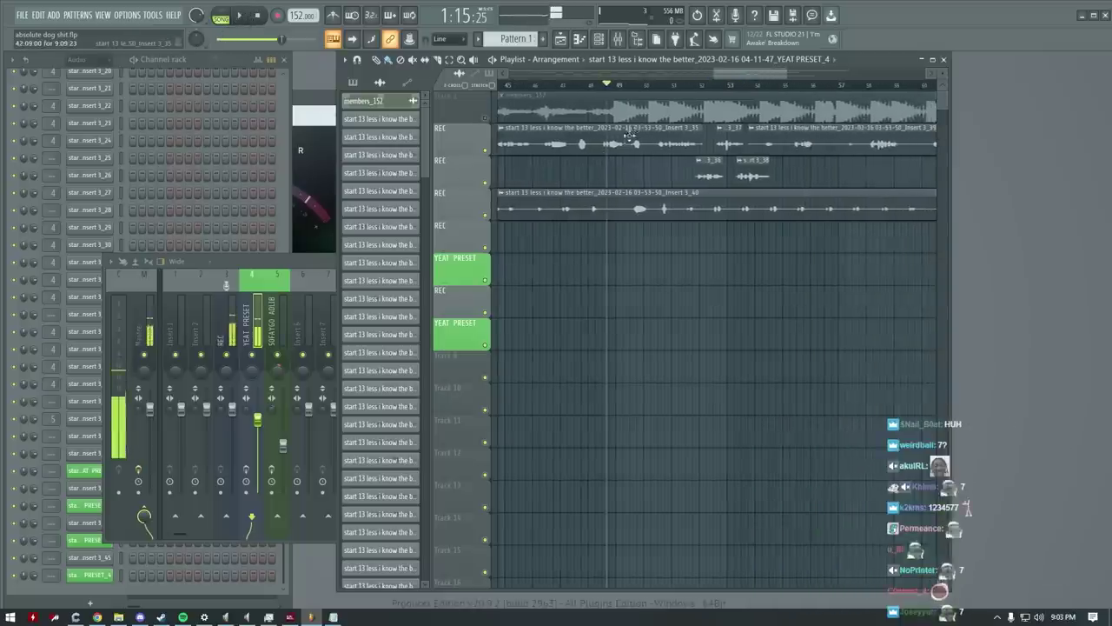
{"action": "scroll", "coordinate": [690, 179], "scroll_direction": "up", "scroll_amount": 4}
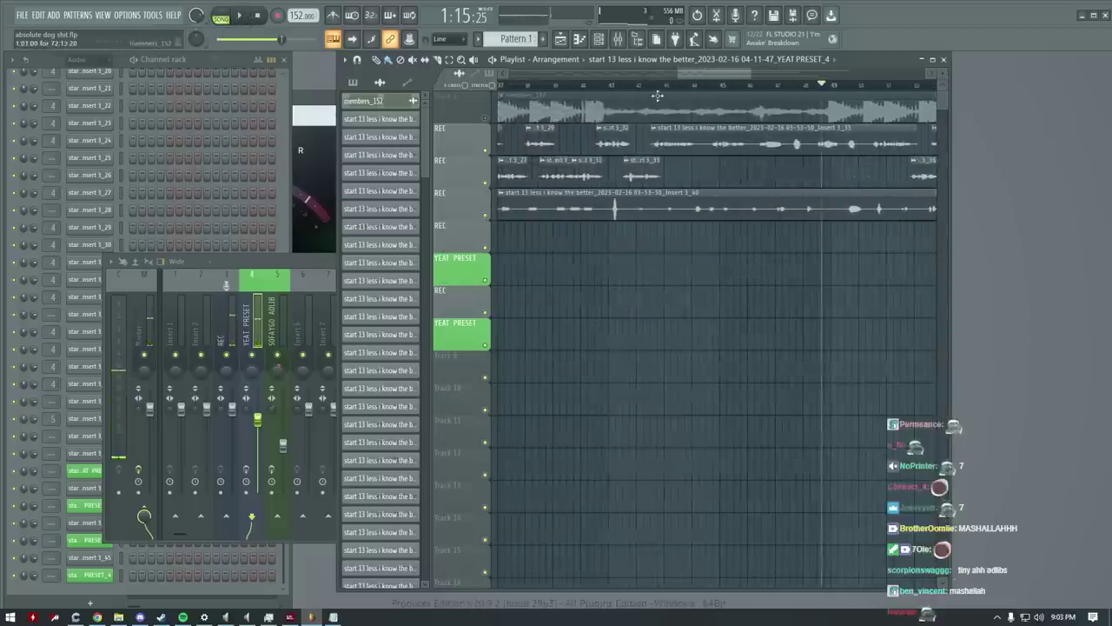
Open the project start 14 dis crazy_2.flp again
{"action": "left_click", "coordinate": [22, 15]}
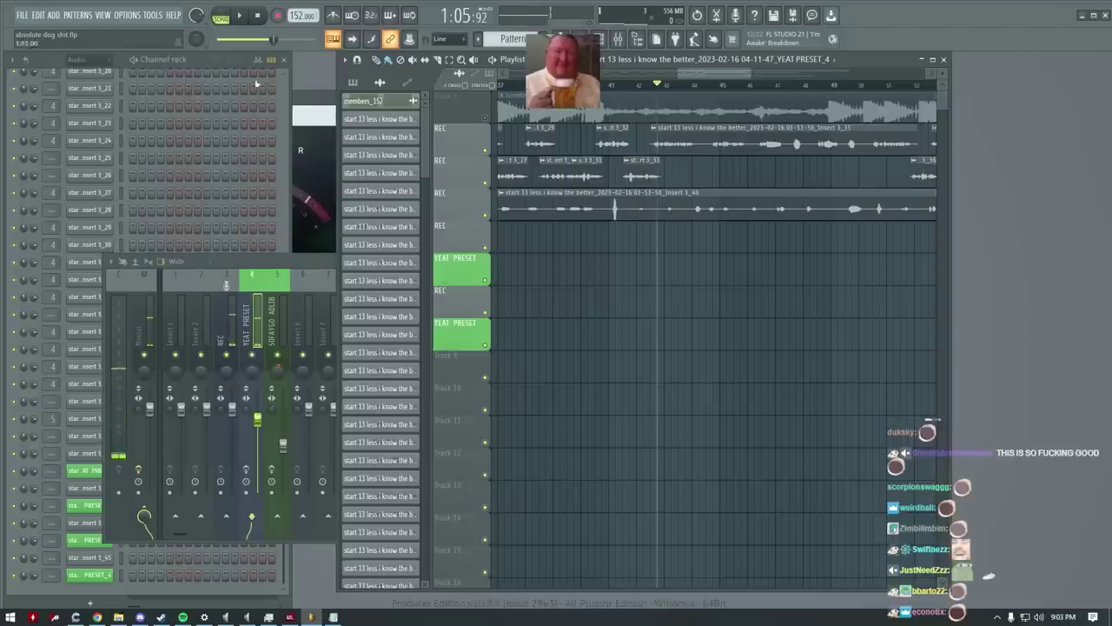
{"action": "left_click", "coordinate": [22, 16]}
{"action": "left_click", "coordinate": [56, 147]}
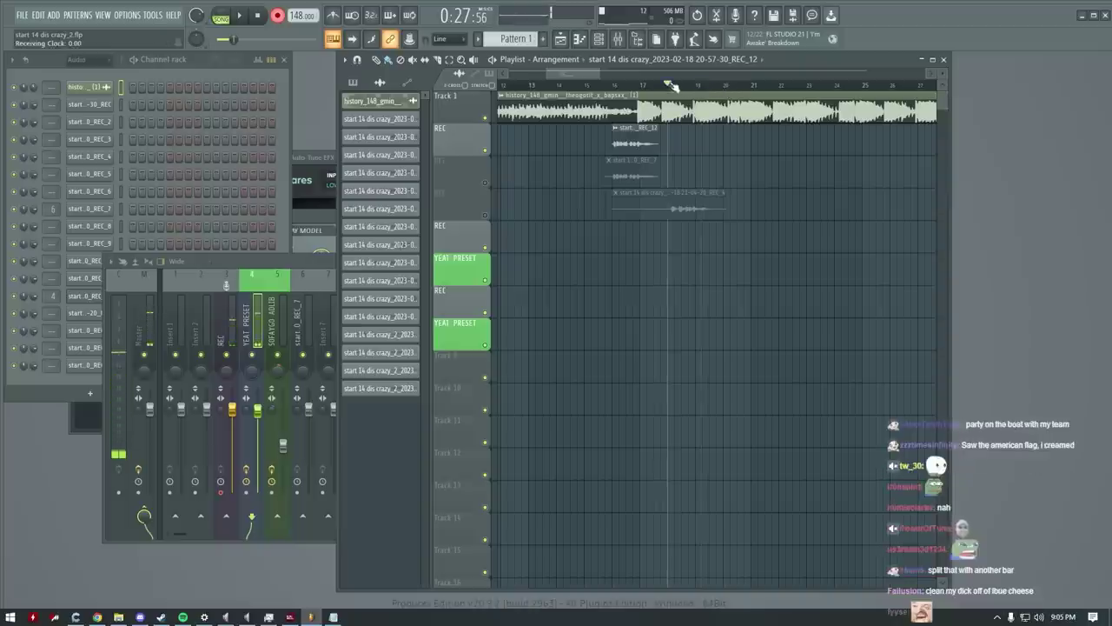
Trim the newest vocal take to its sung phrase, route it to the YEAT PRESET mixer track and unmute it
{"action": "double_click", "coordinate": [667, 210]}
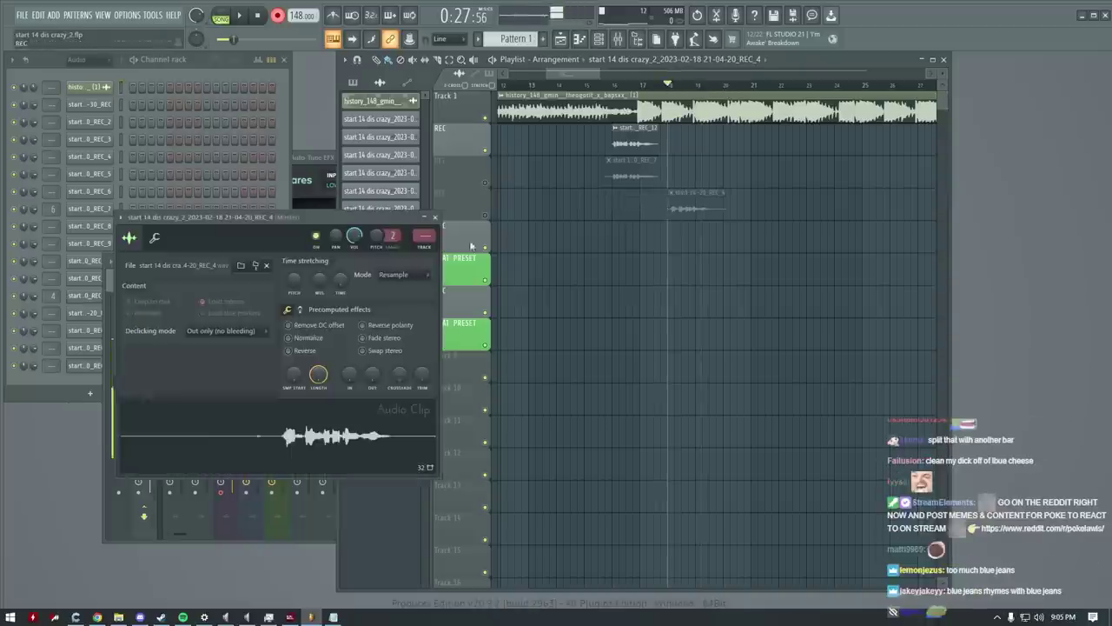
{"action": "left_click", "coordinate": [682, 210]}
Try recording a vocal take from bar 18, and undo it
{"action": "key", "text": "space"}
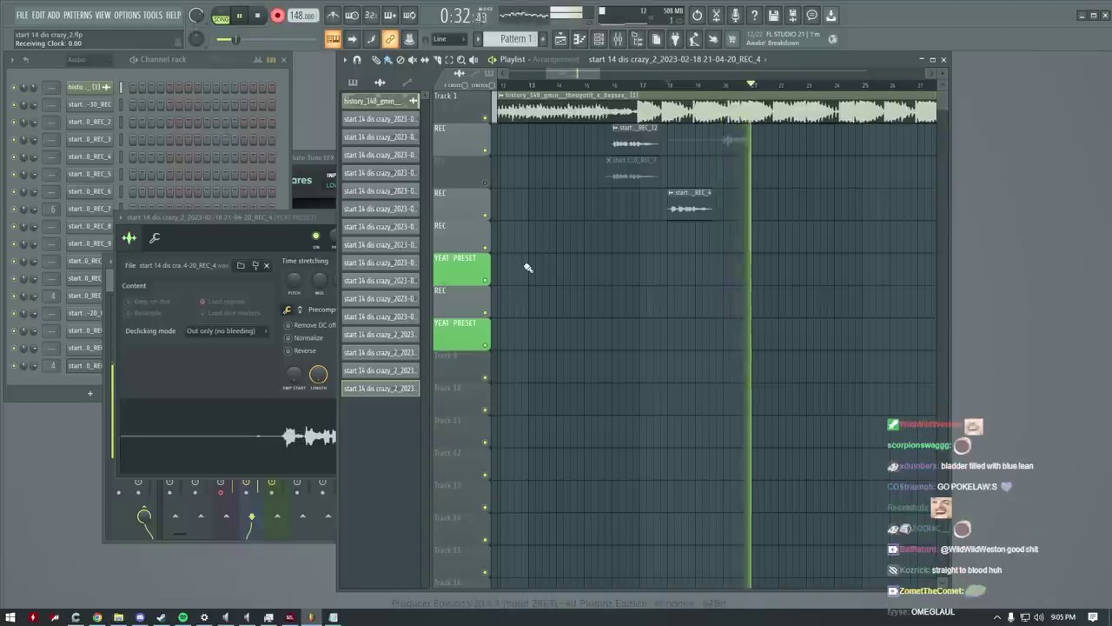
{"action": "key", "text": "space"}
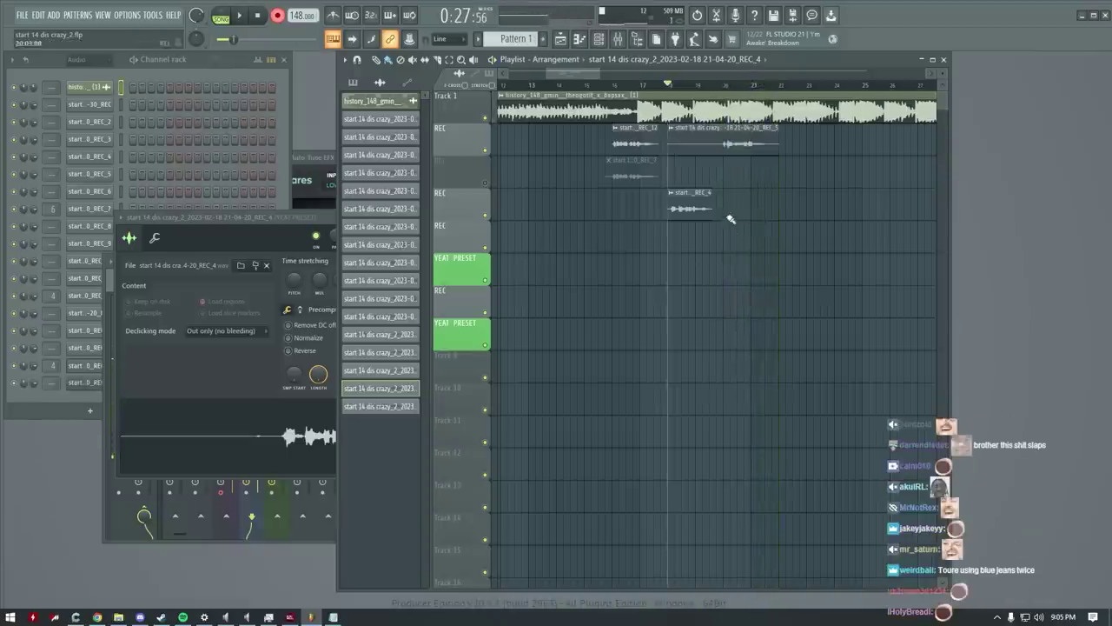
{"action": "key", "text": "ctrl+z"}
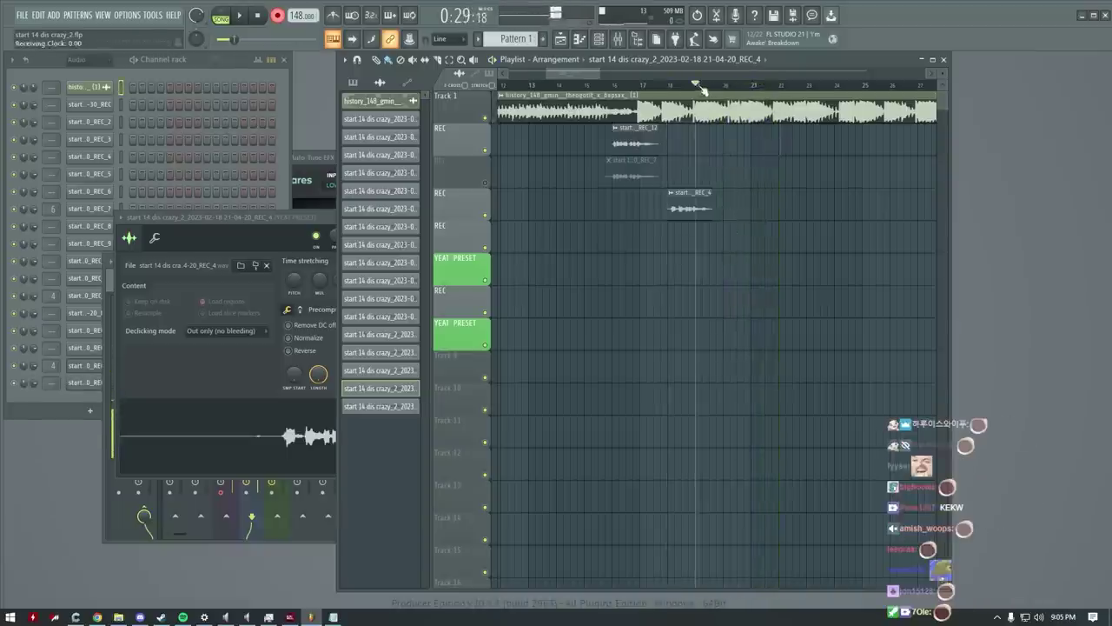
Record further vocal takes from about bar 19 and shorten the end of the green clip on the YEAT PRESET track
{"action": "key", "text": "space"}
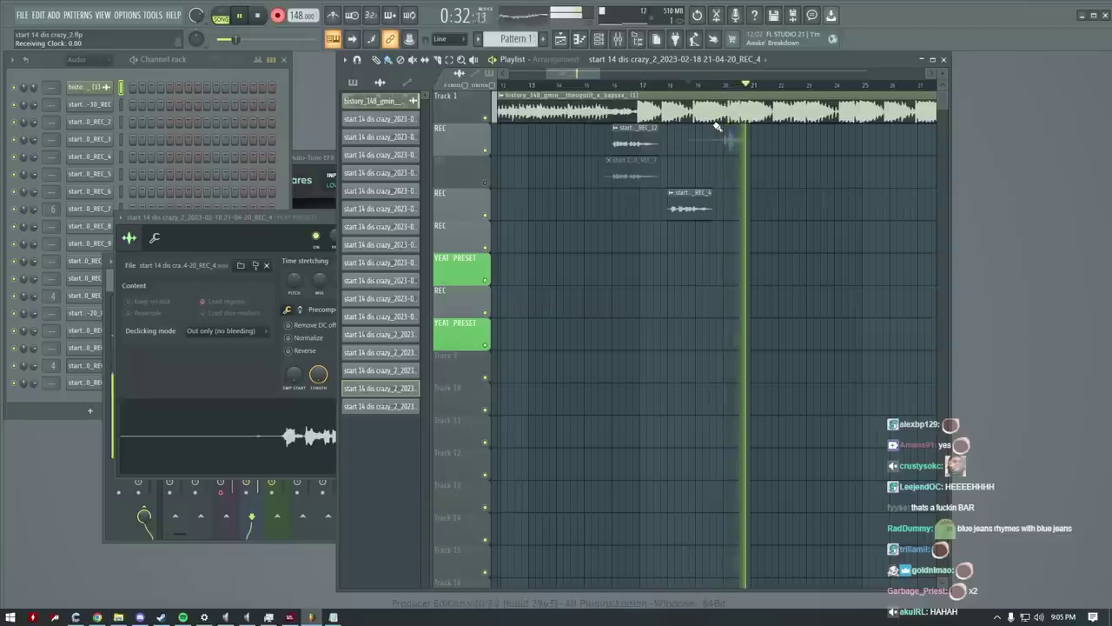
{"action": "key", "text": "space"}
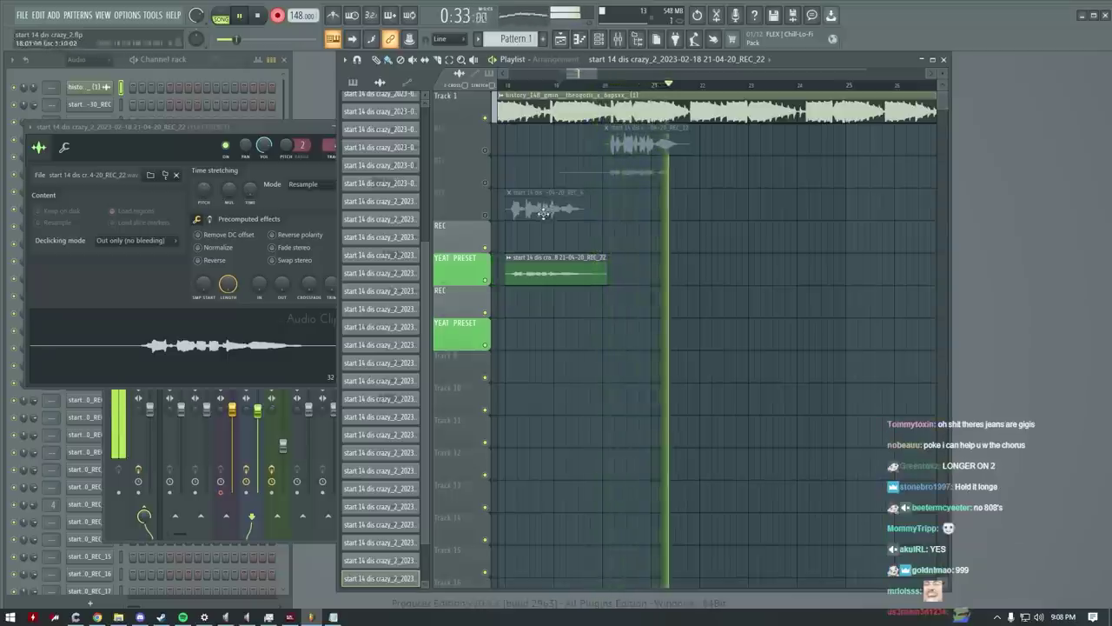
{"action": "key", "text": "space"}
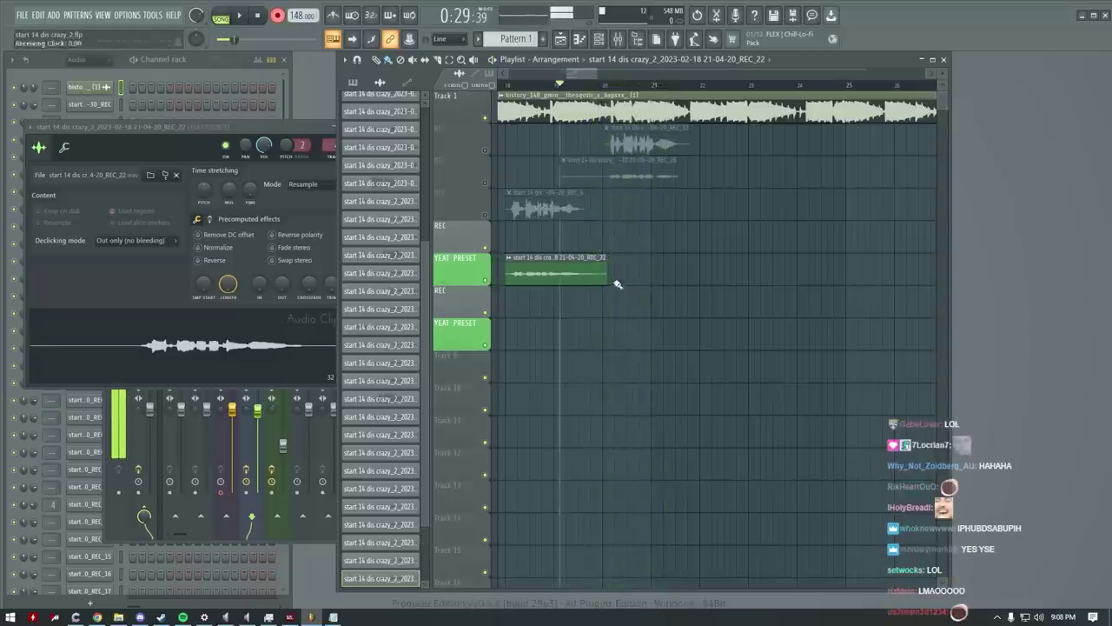
{"action": "left_click_drag", "start_coordinate": [617, 284], "coordinate": [592, 285]}
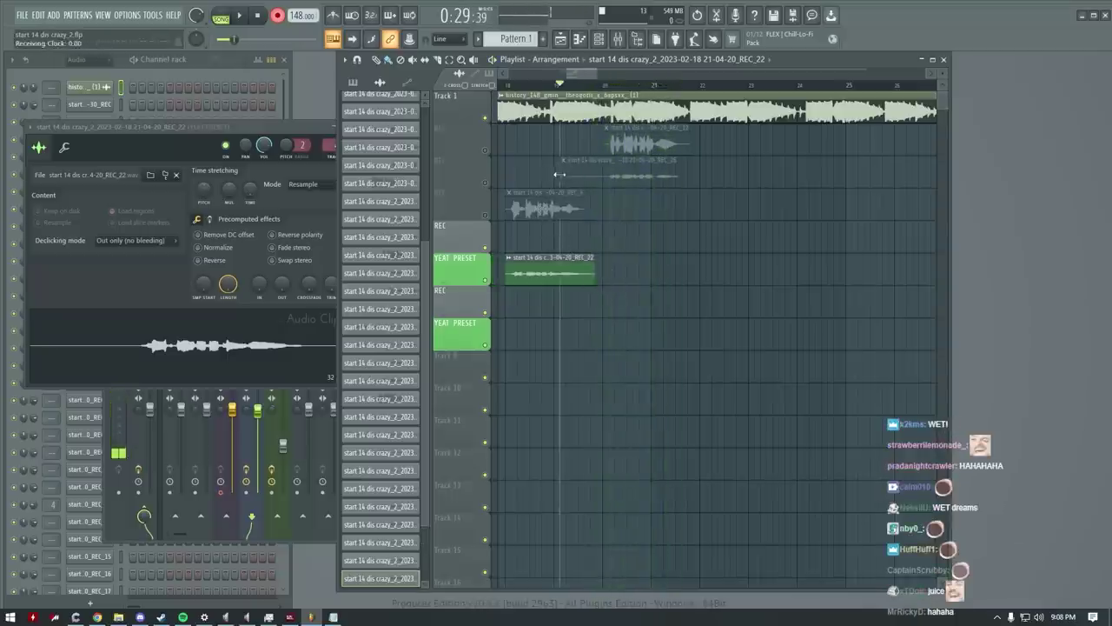
Record one more vocal take from about bar 19, trim it to the phrase and open its audio clip settings
{"action": "key", "text": "space"}
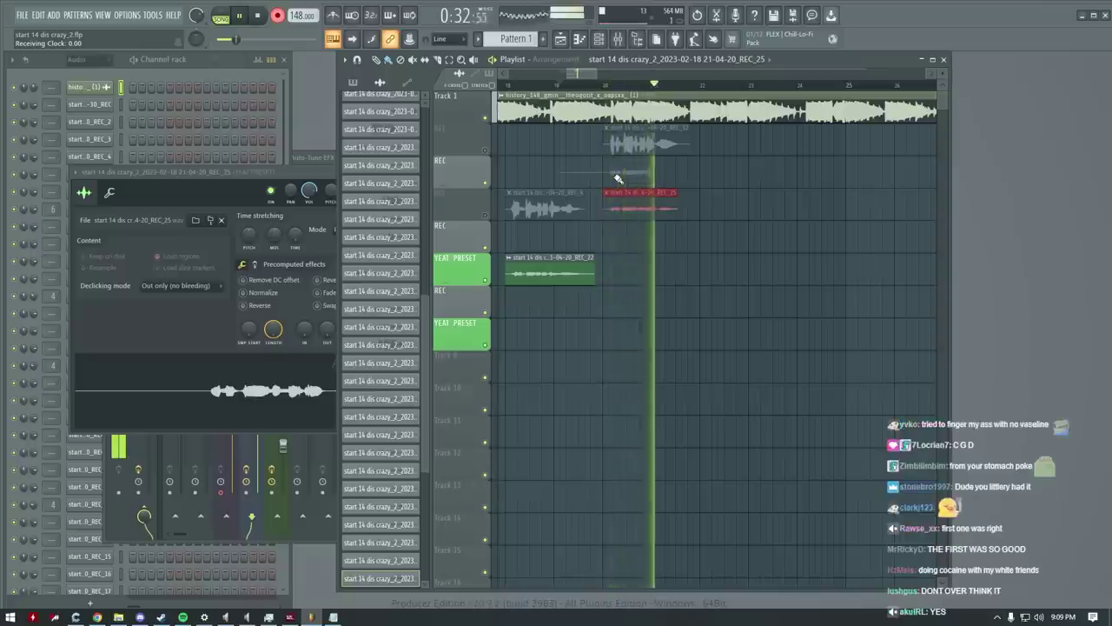
{"action": "key", "text": "space"}
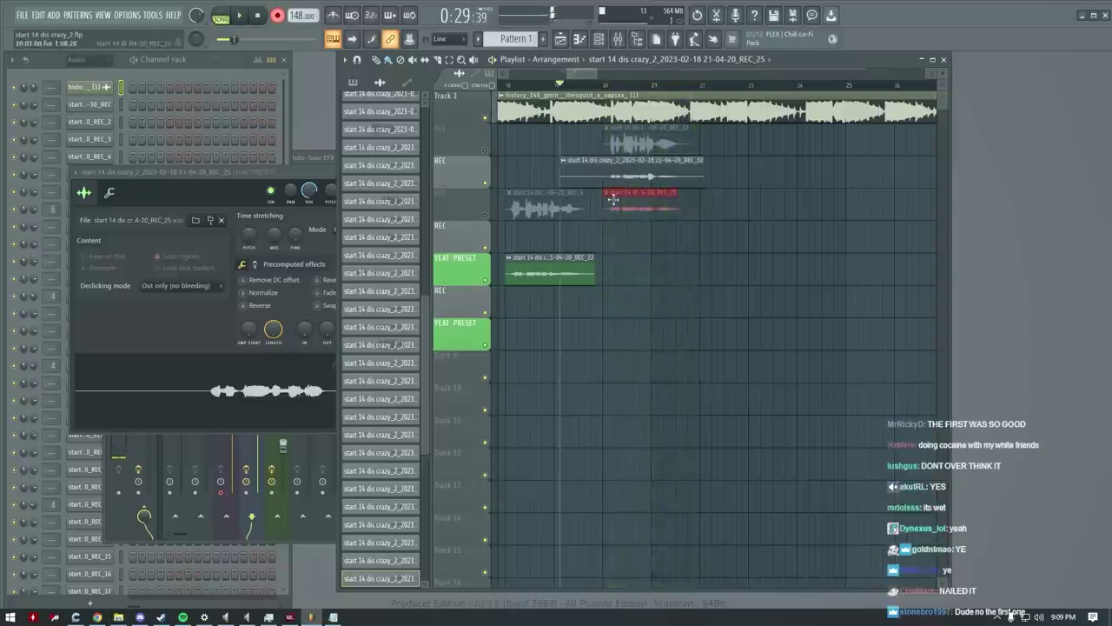
{"action": "double_click", "coordinate": [564, 173]}
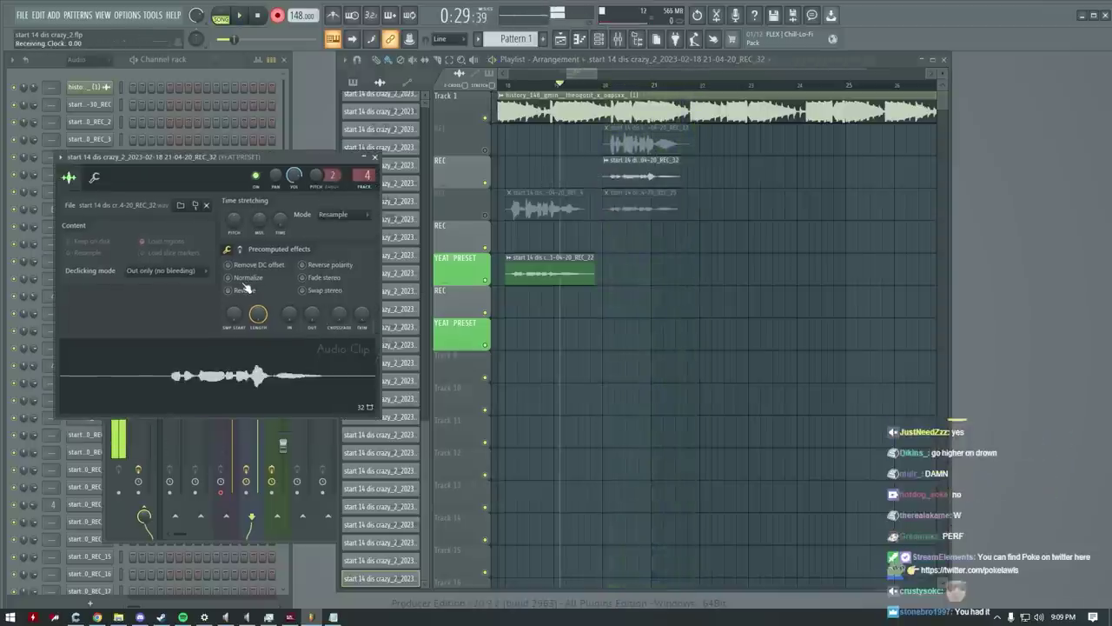
Normalize the newest vocal take's audio clip
{"action": "left_click", "coordinate": [246, 280]}
{"action": "scroll", "coordinate": [696, 212], "scroll_direction": "left", "scroll_amount": 2}
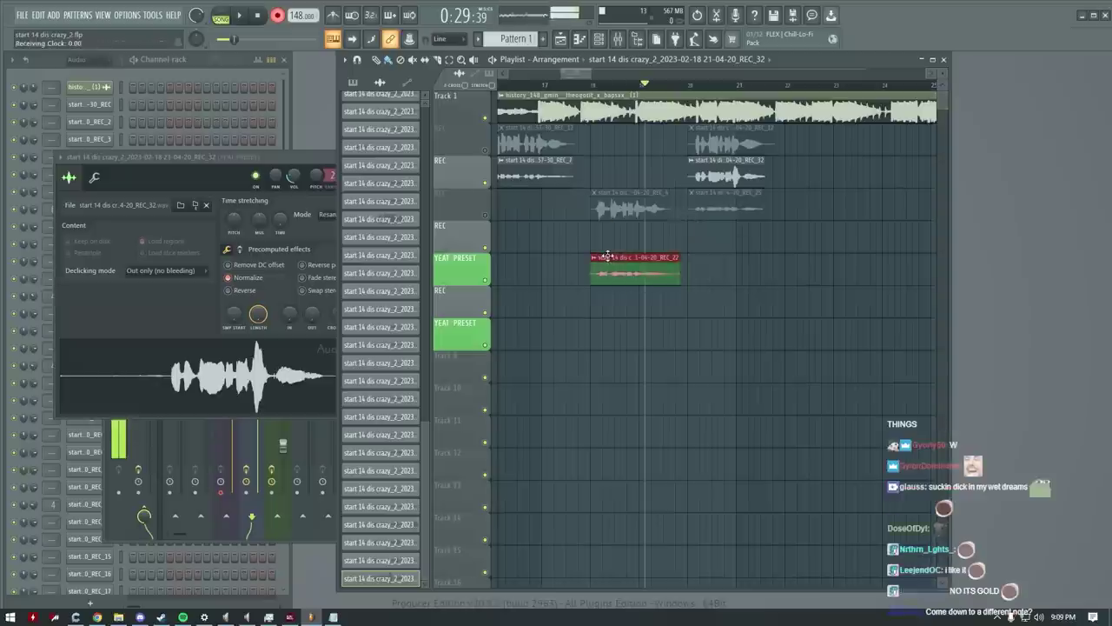
{"action": "scroll", "coordinate": [595, 174], "scroll_direction": "left", "scroll_amount": 1}
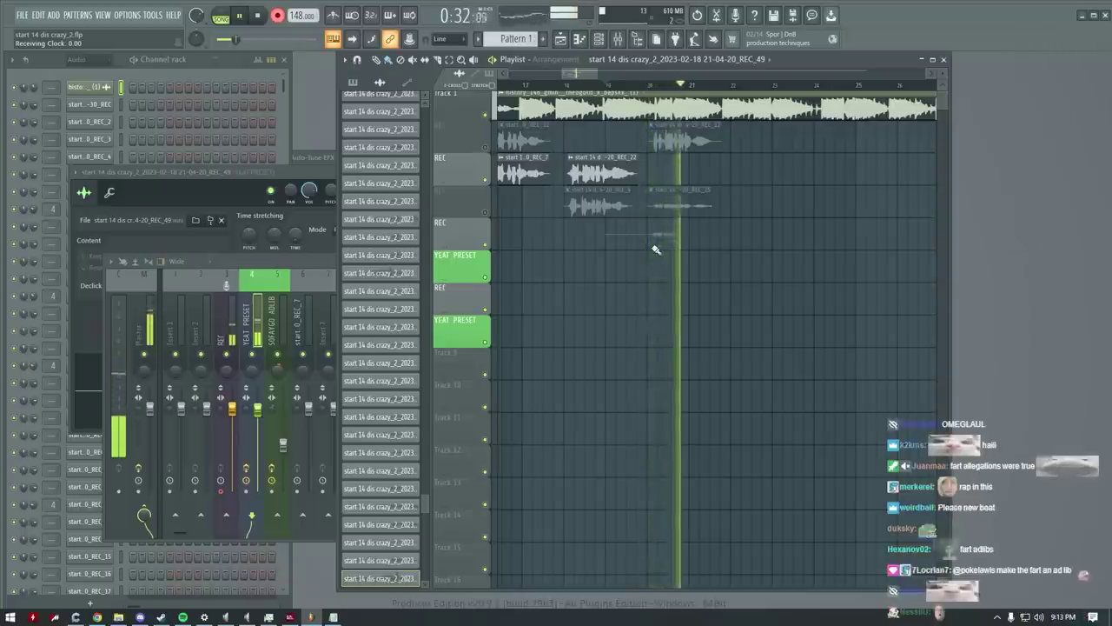
Record further vocal takes around bars 20 to 23 and delete the last one
{"action": "key", "text": "space"}
{"action": "key", "text": "space"}
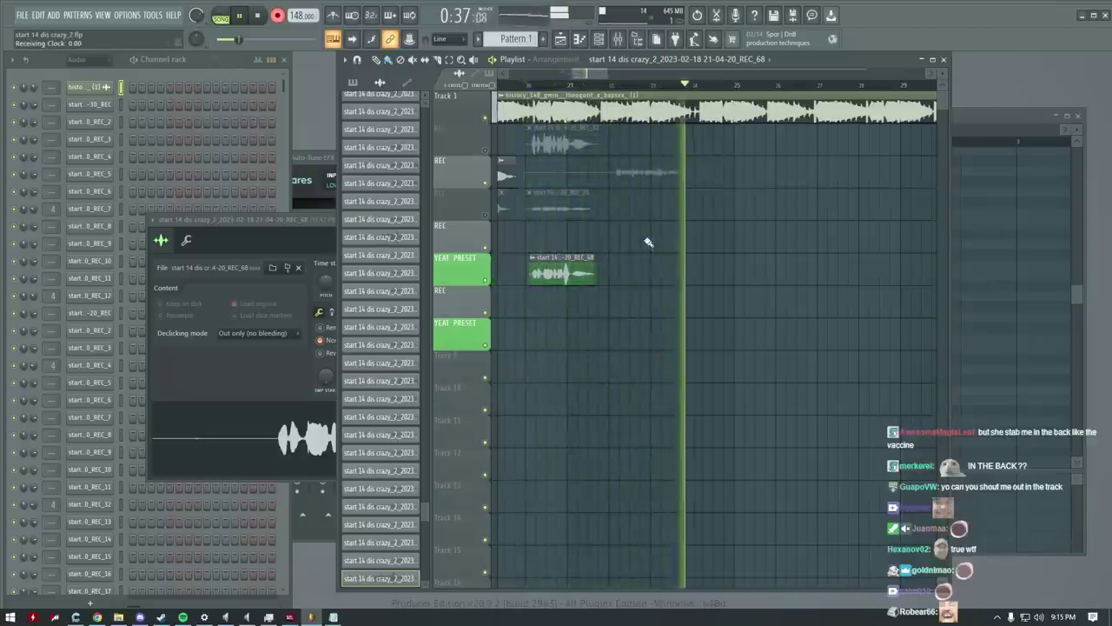
{"action": "key", "text": "space"}
{"action": "right_click", "coordinate": [642, 181]}
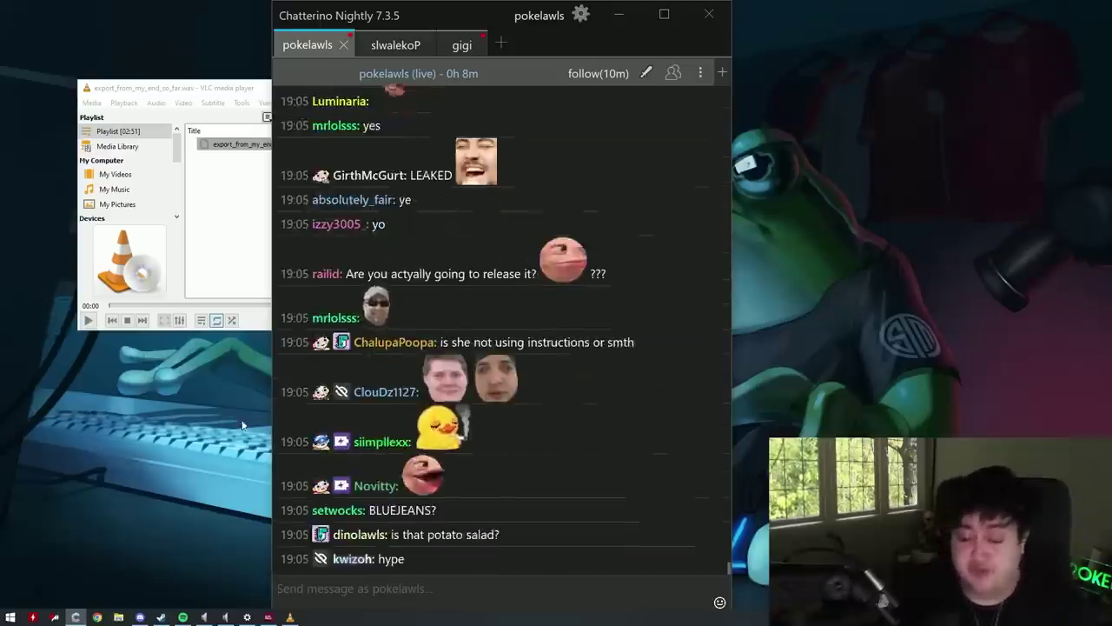
Back in FL Studio, lower the ValhallaSupermassive mix on the moviemusictags mixer track and move the long moviemusictags clip to about bar 5
{"action": "key", "text": "alt+Tab"}
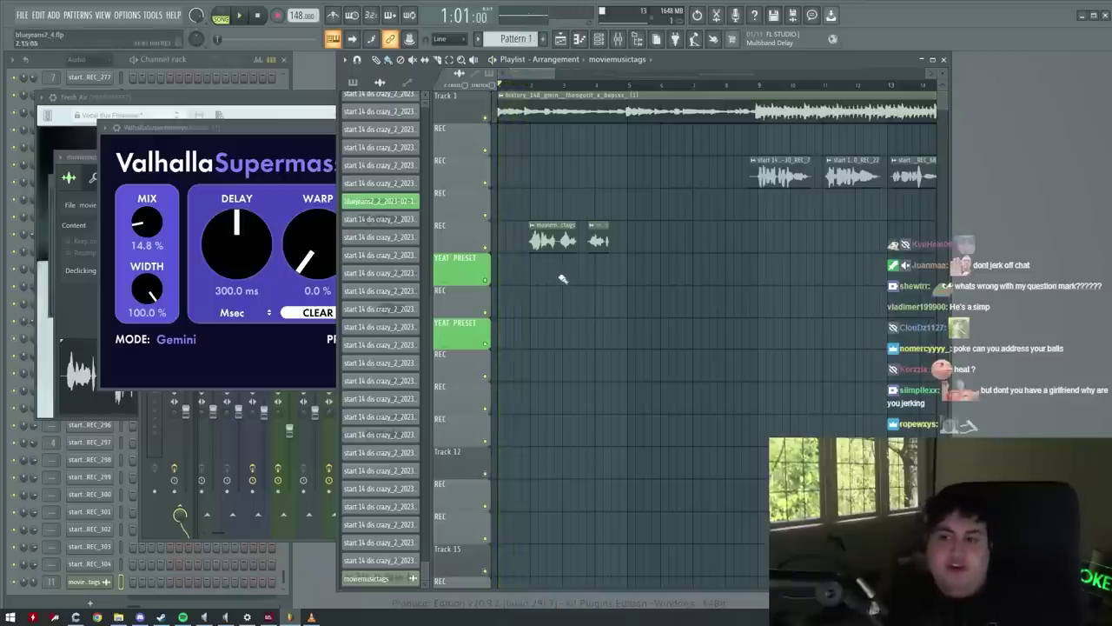
{"action": "key", "text": "Escape"}
{"action": "key", "text": "F9"}
{"action": "key", "text": "space"}
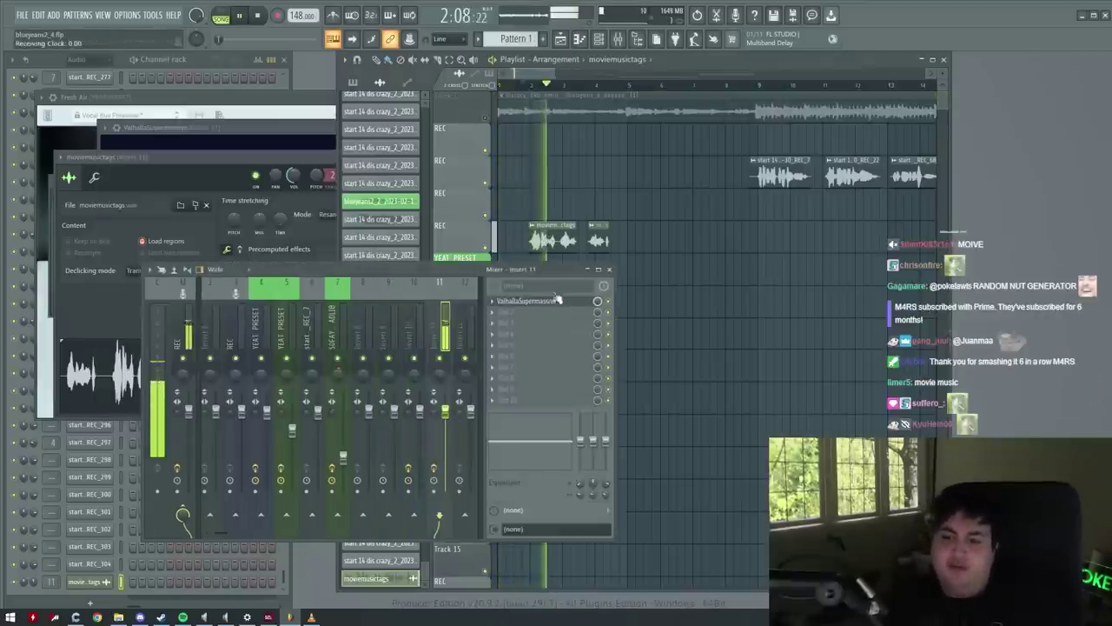
{"action": "left_click", "coordinate": [545, 301]}
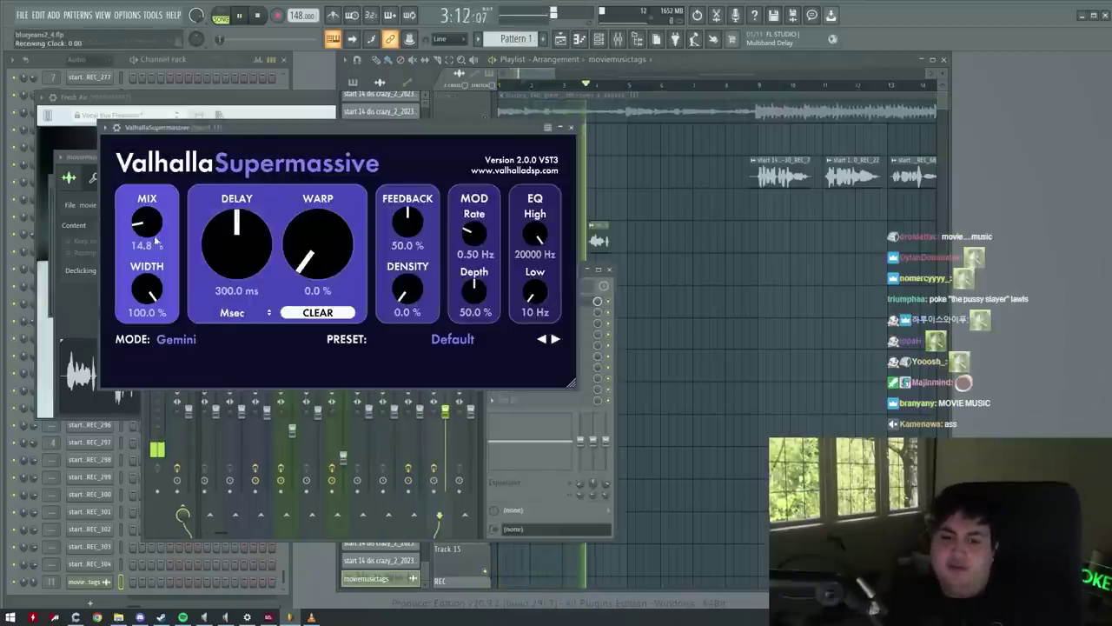
{"action": "left_click_drag", "start_coordinate": [146, 215], "coordinate": [146, 229]}
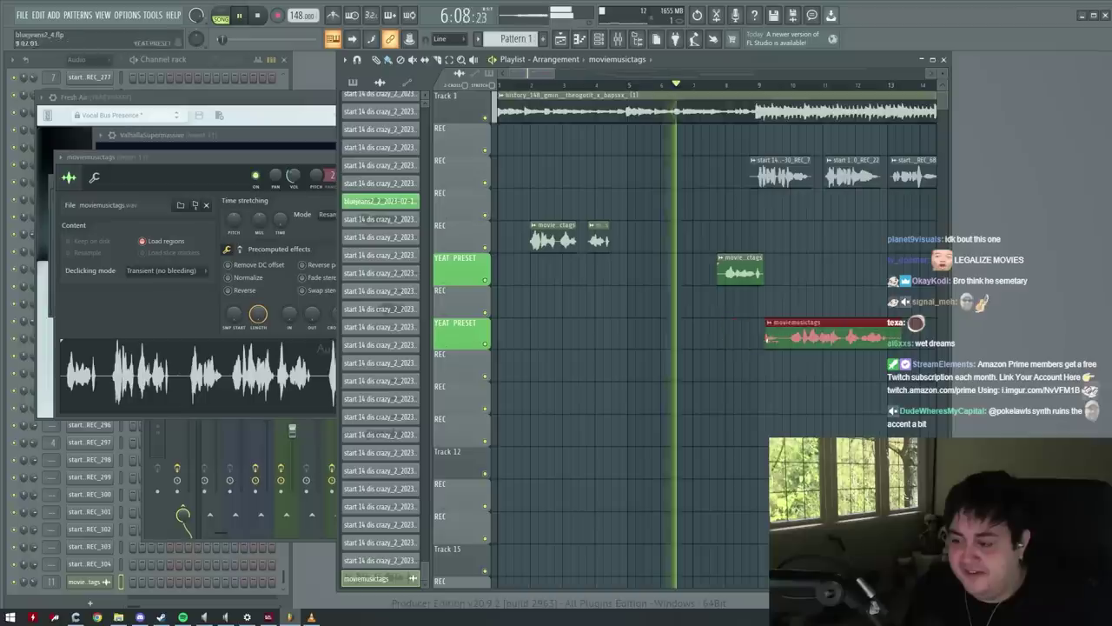
{"action": "left_click_drag", "start_coordinate": [847, 337], "coordinate": [723, 334]}
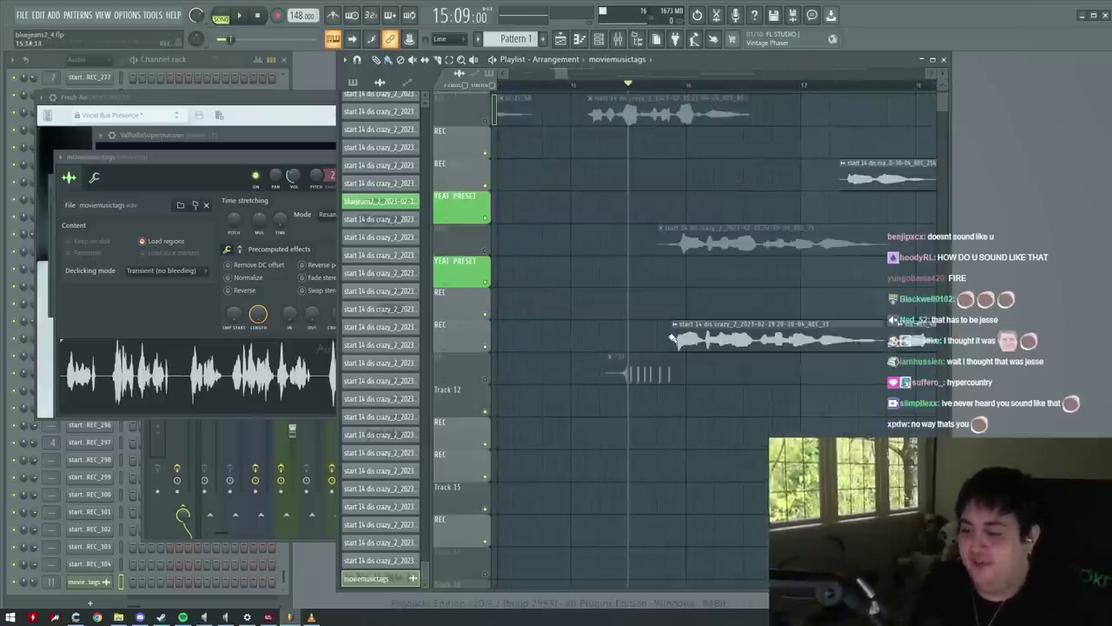
Extend the start of the REC_33 vocal clip slightly earlier and play it back from about bar 15
{"action": "left_click_drag", "start_coordinate": [671, 337], "coordinate": [598, 328]}
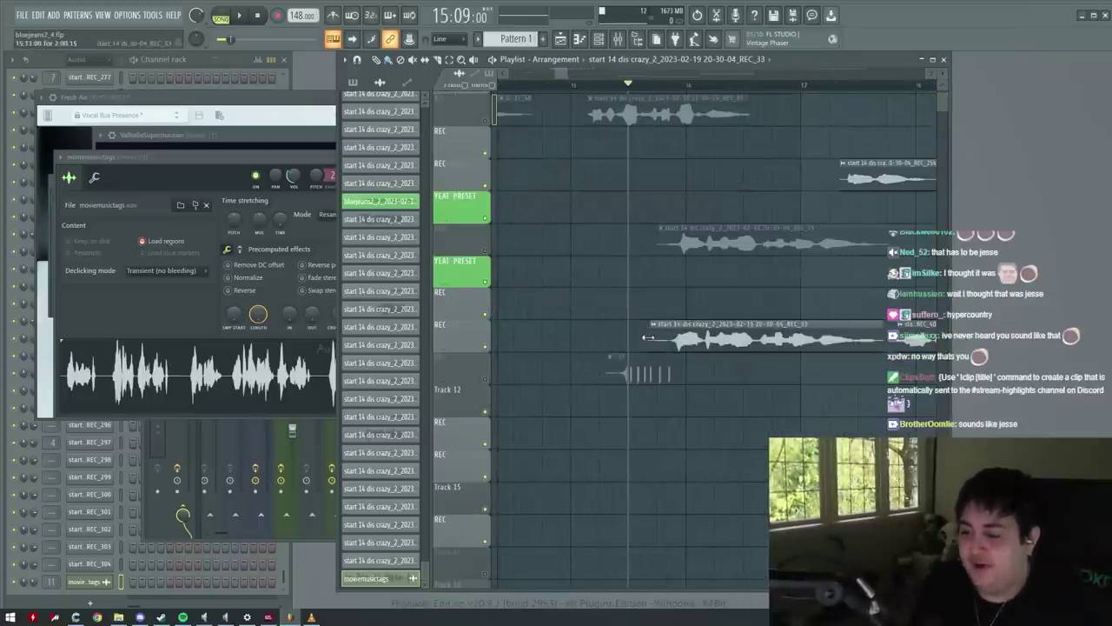
{"action": "key", "text": "space"}
{"action": "scroll", "coordinate": [665, 330], "scroll_direction": "up", "scroll_amount": 2}
{"action": "left_click", "coordinate": [573, 87]}
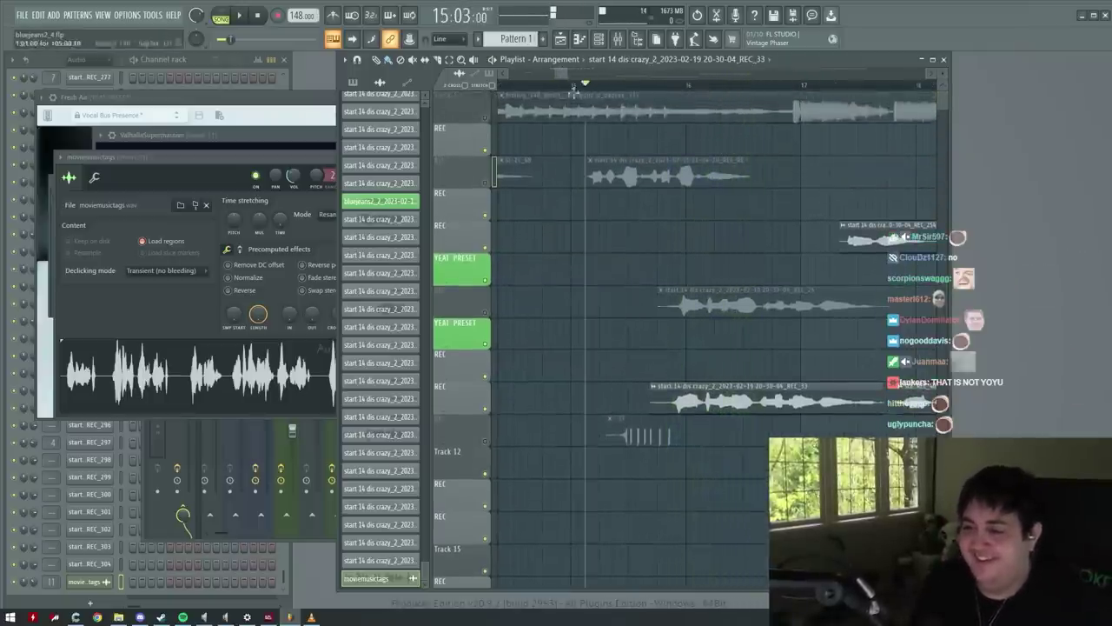
{"action": "key", "text": "space"}
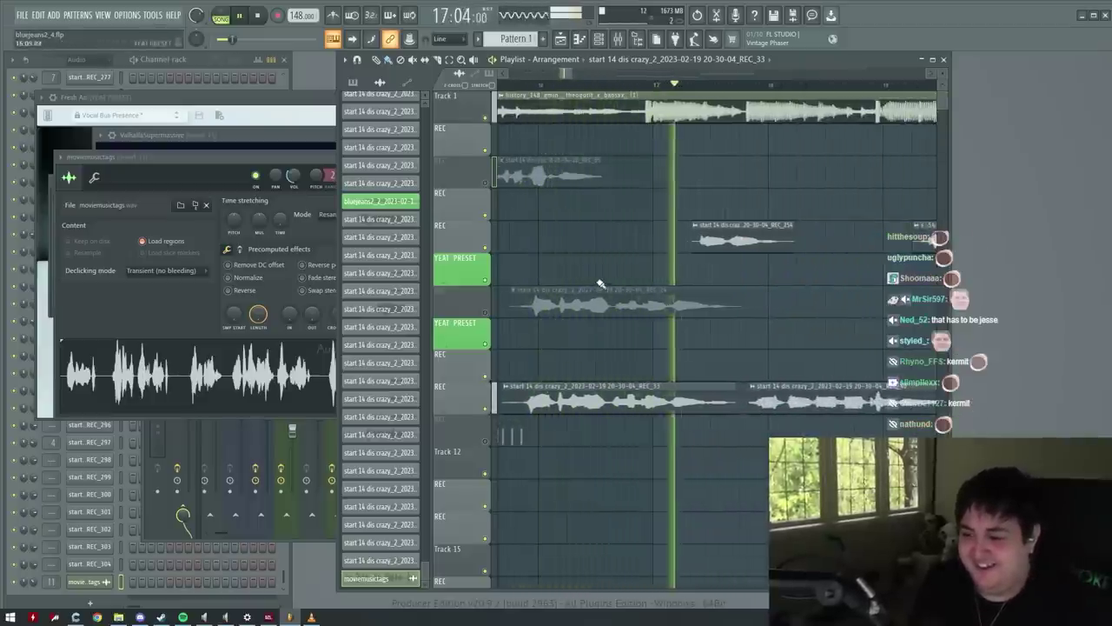
{"action": "key", "text": "space"}
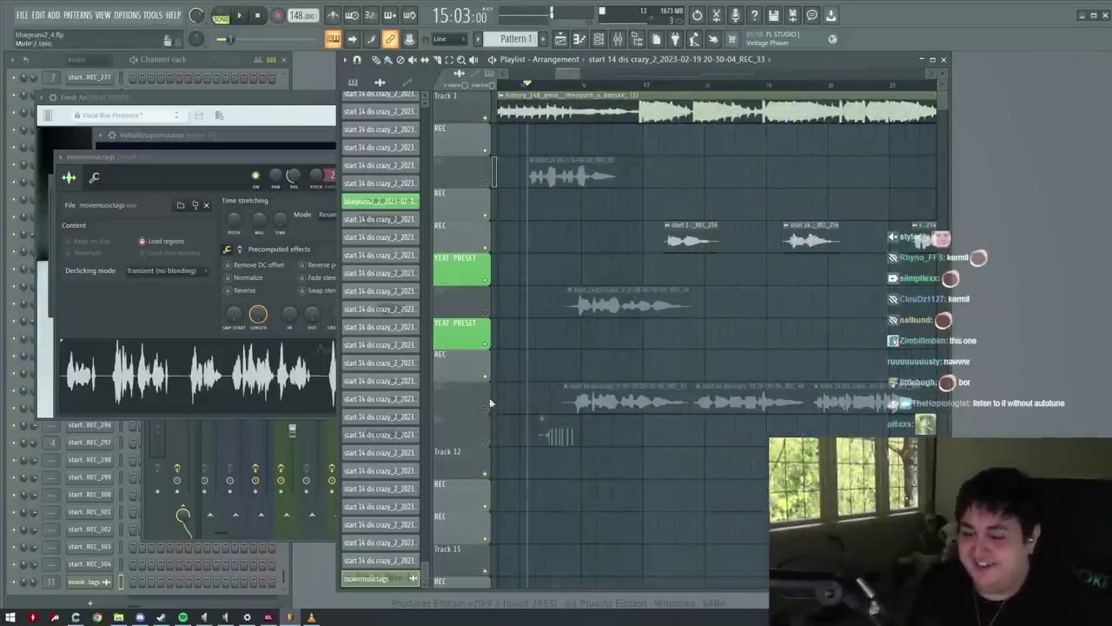
Unmute the track holding the alternate REC_24 take, audition that take, and unmute the track with the other vocal clips
{"action": "left_click", "coordinate": [490, 316]}
{"action": "key", "text": "space"}
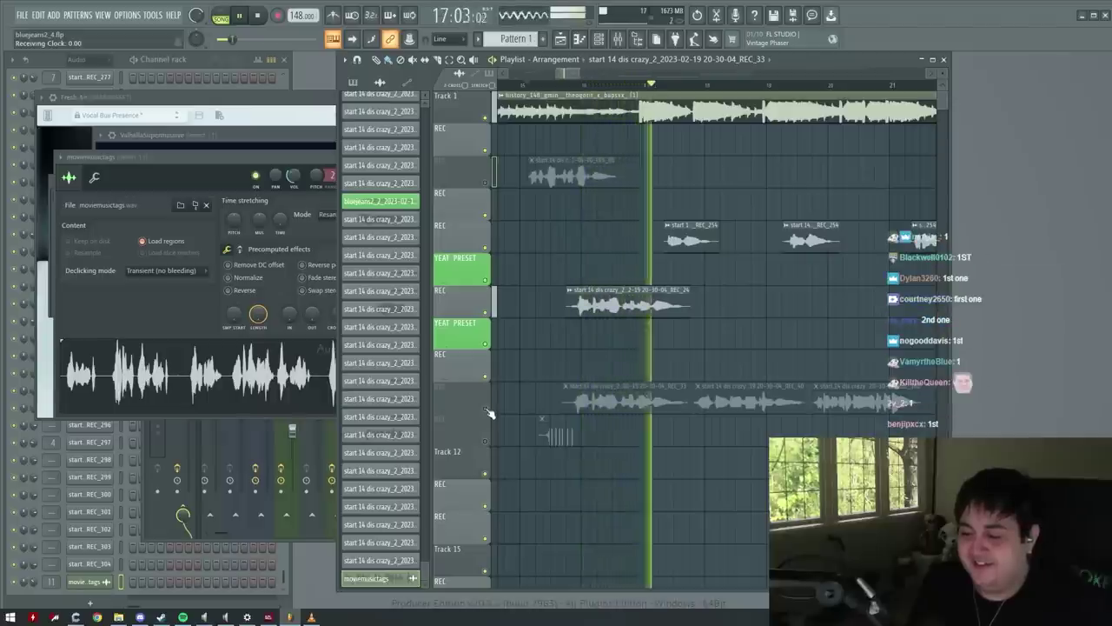
{"action": "left_click", "coordinate": [490, 414]}
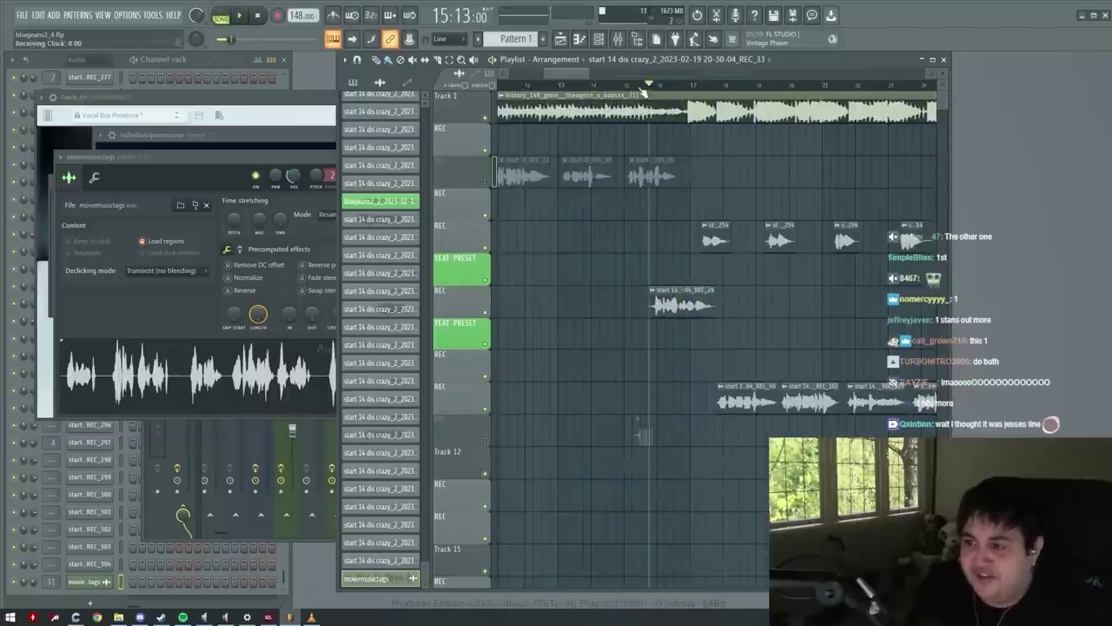
Move the REC_33 clip up onto the REC track directly before the following takes and play it from about bar 15
{"action": "left_click_drag", "start_coordinate": [646, 89], "coordinate": [641, 89]}
{"action": "scroll", "coordinate": [685, 283], "scroll_direction": "down", "scroll_amount": 3}
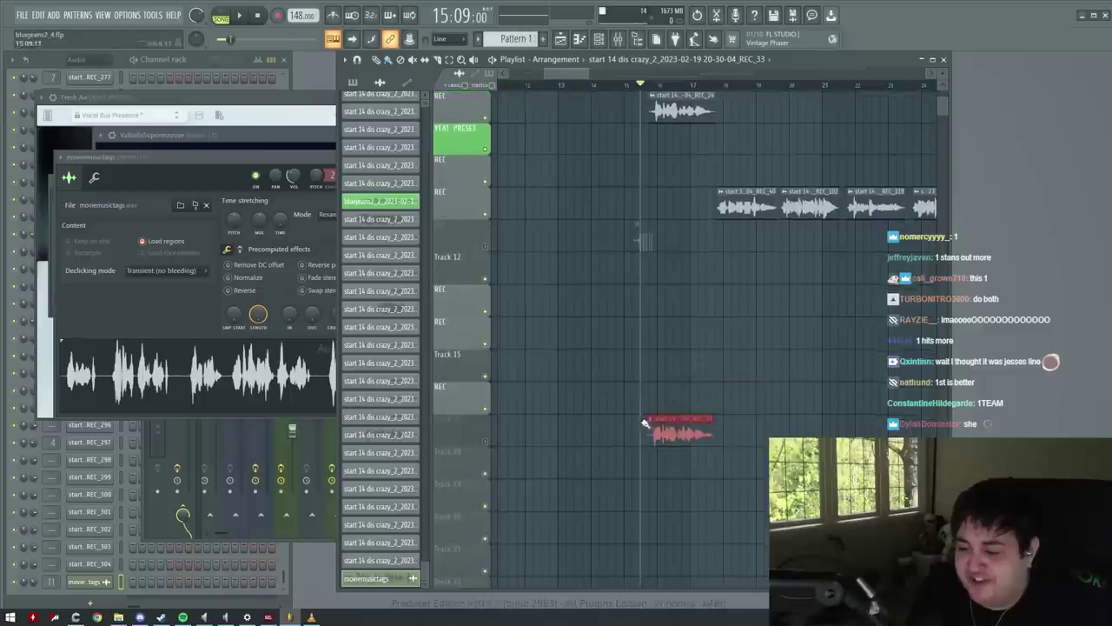
{"action": "left_click_drag", "start_coordinate": [680, 333], "coordinate": [680, 202]}
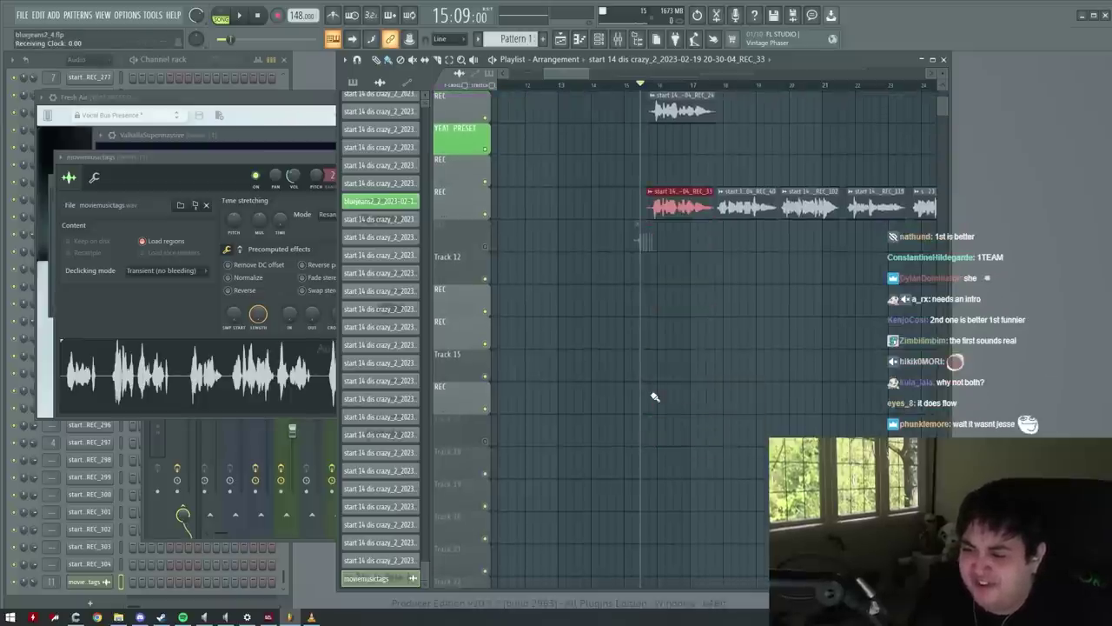
{"action": "scroll", "coordinate": [522, 286], "scroll_direction": "up", "scroll_amount": 1}
{"action": "key", "text": "space"}
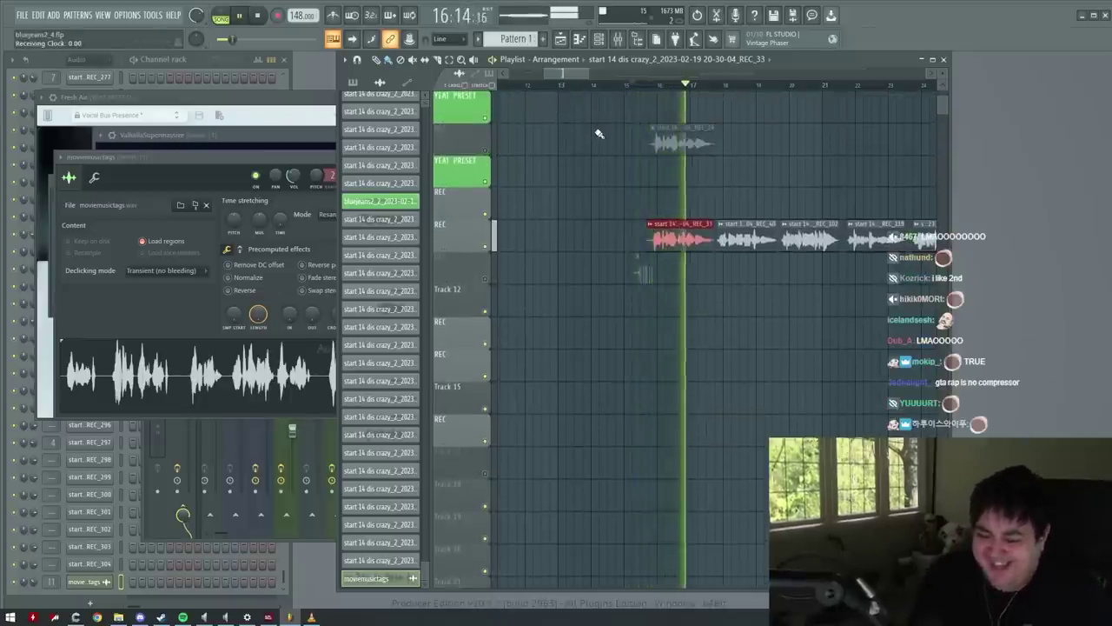
{"action": "key", "text": "space"}
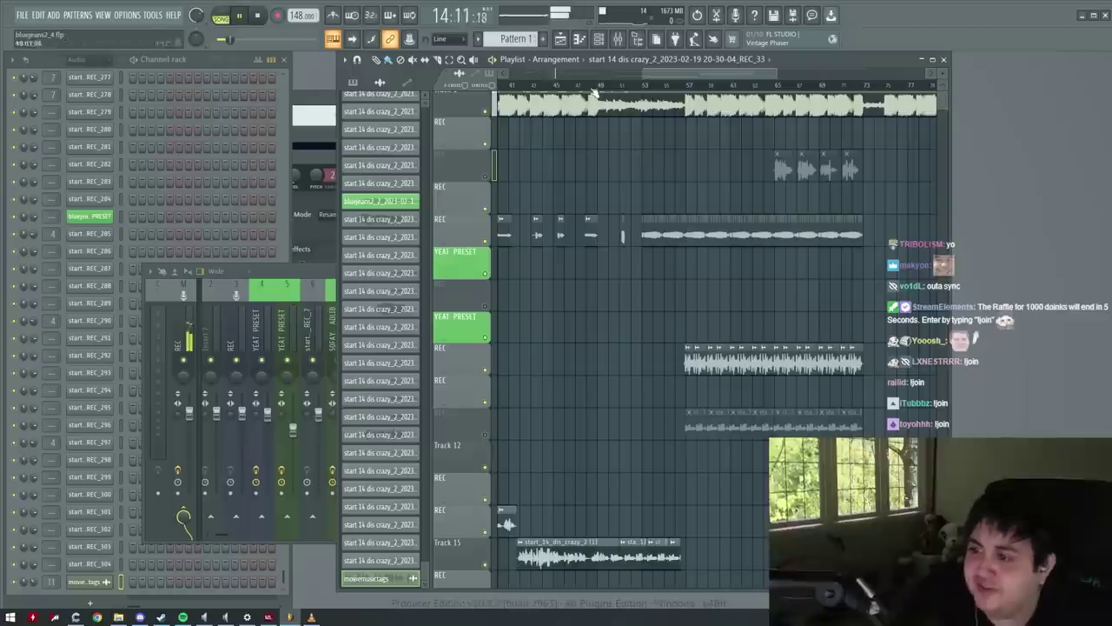
Play the arrangement from about bar 50 and mute Track 15
{"action": "left_click", "coordinate": [607, 89]}
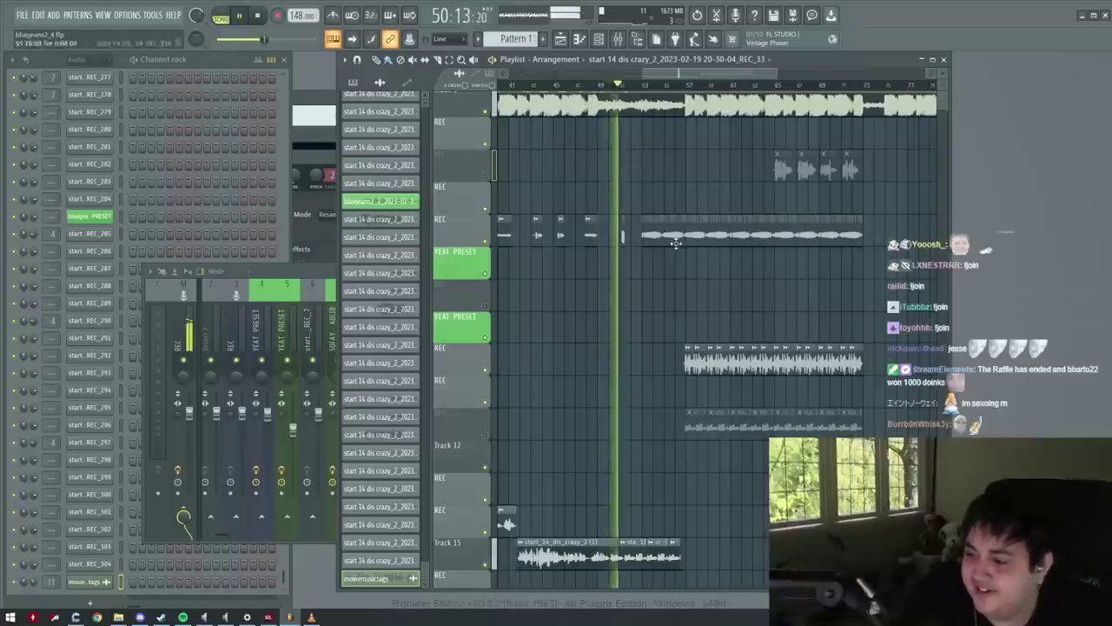
{"action": "scroll", "coordinate": [656, 260], "scroll_direction": "down", "scroll_amount": 3}
{"action": "scroll", "coordinate": [643, 260], "scroll_direction": "up", "scroll_amount": 2}
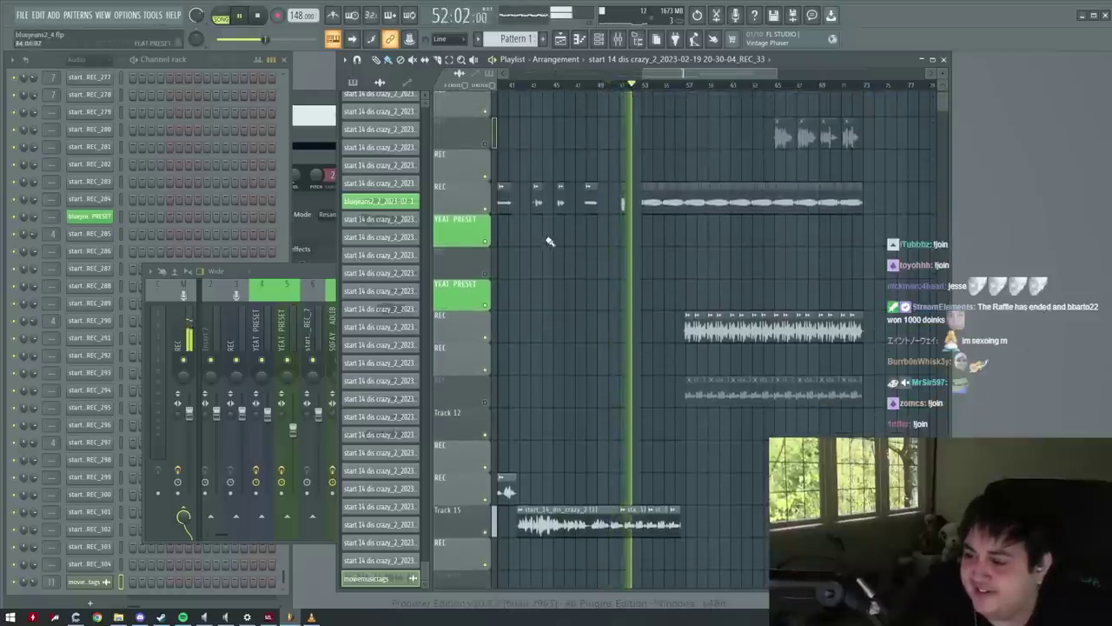
{"action": "scroll", "coordinate": [574, 245], "scroll_direction": "up", "scroll_amount": 1}
{"action": "scroll", "coordinate": [591, 244], "scroll_direction": "up", "scroll_amount": 1}
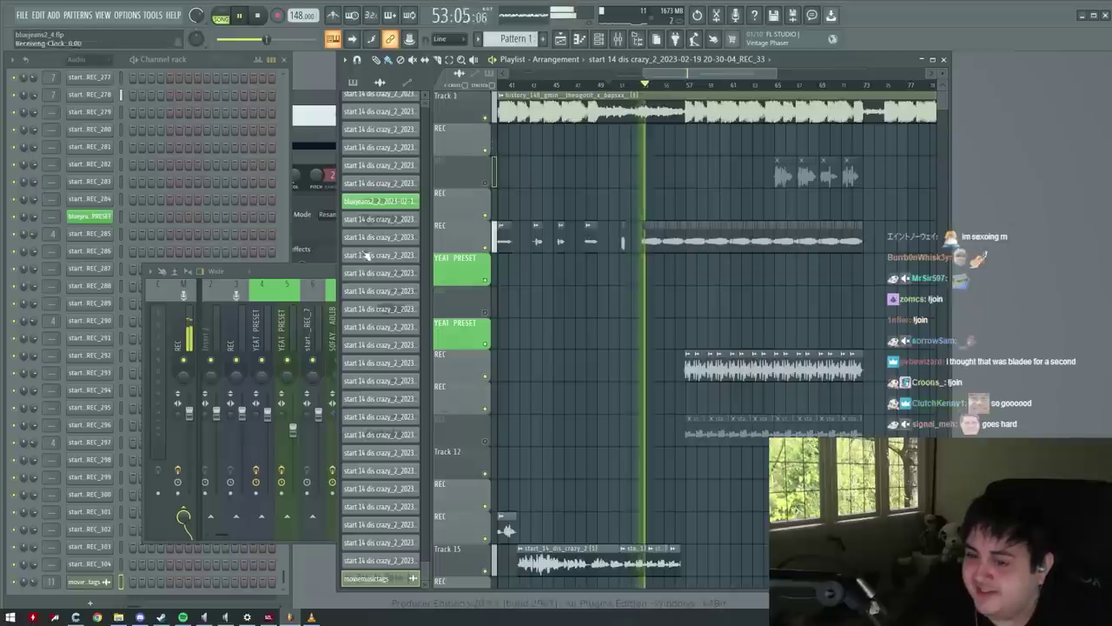
{"action": "left_click", "coordinate": [489, 579]}
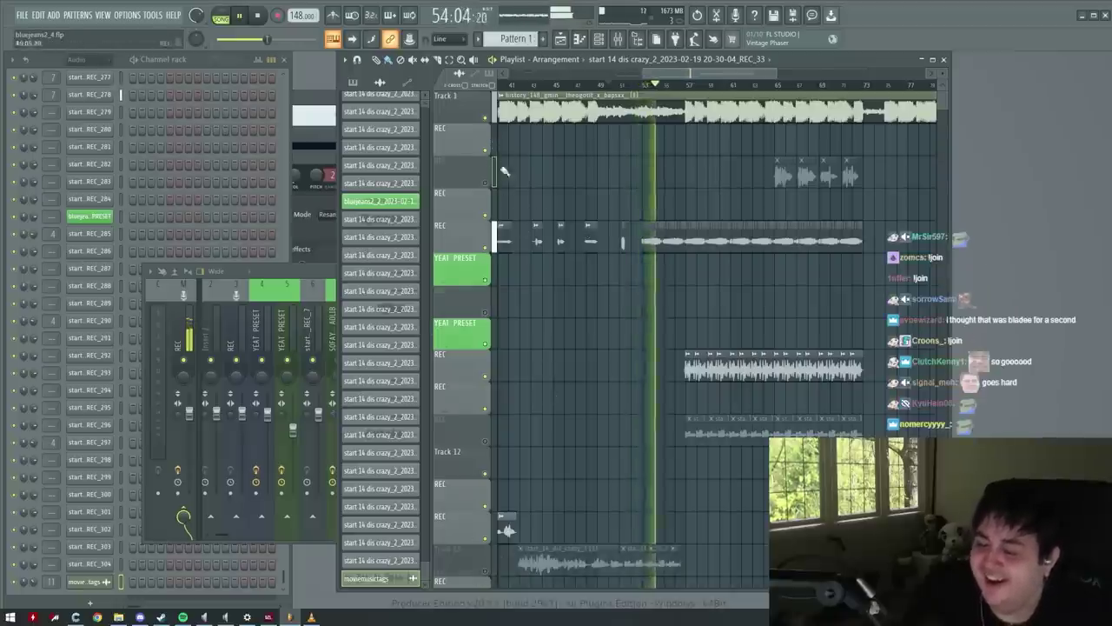
Toggle the beat's mute on Track 1 during playback to compare the vocals with and without it
{"action": "left_click", "coordinate": [489, 117]}
{"action": "left_click", "coordinate": [489, 116]}
{"action": "left_click", "coordinate": [489, 117]}
{"action": "scroll", "coordinate": [634, 387], "scroll_direction": "up", "scroll_amount": 2}
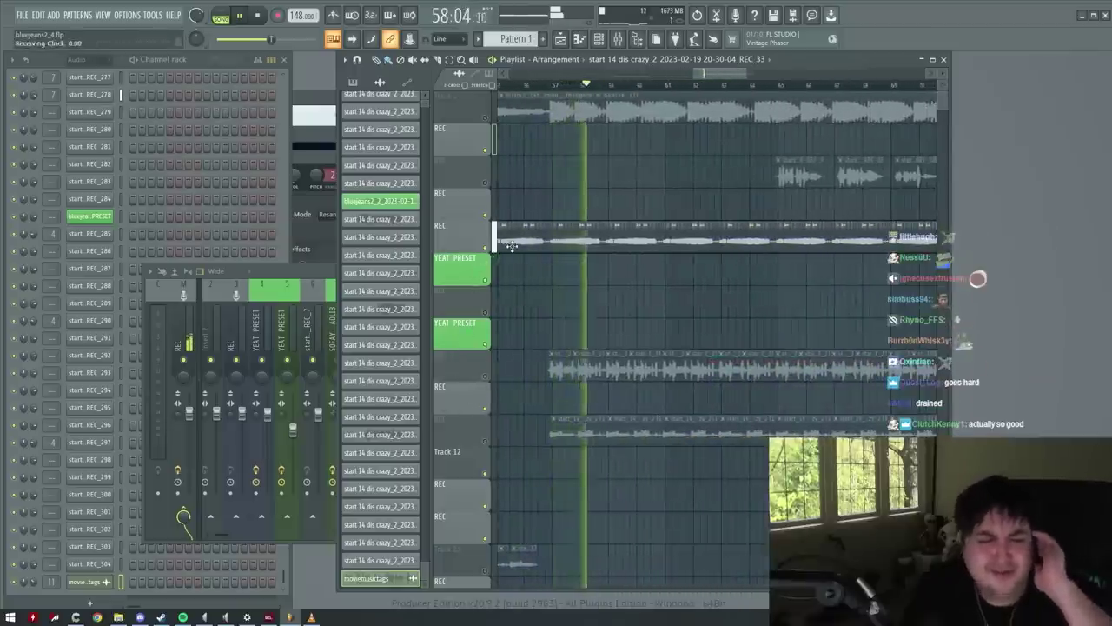
{"action": "left_click", "coordinate": [490, 121]}
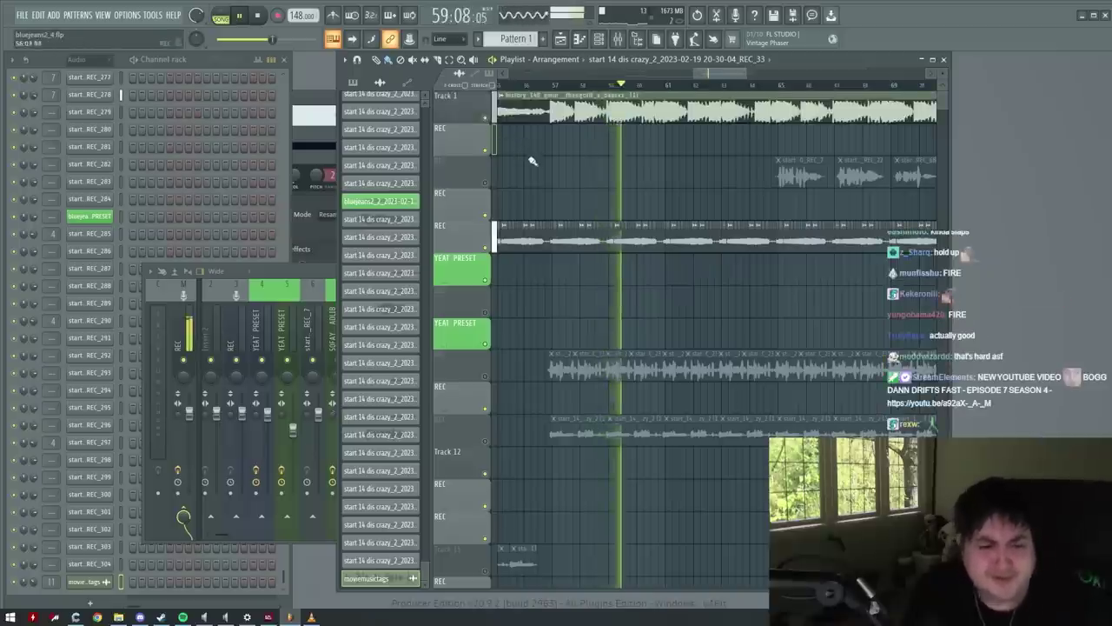
{"action": "left_click", "coordinate": [490, 121]}
{"action": "scroll", "coordinate": [564, 251], "scroll_direction": "down", "scroll_amount": 3}
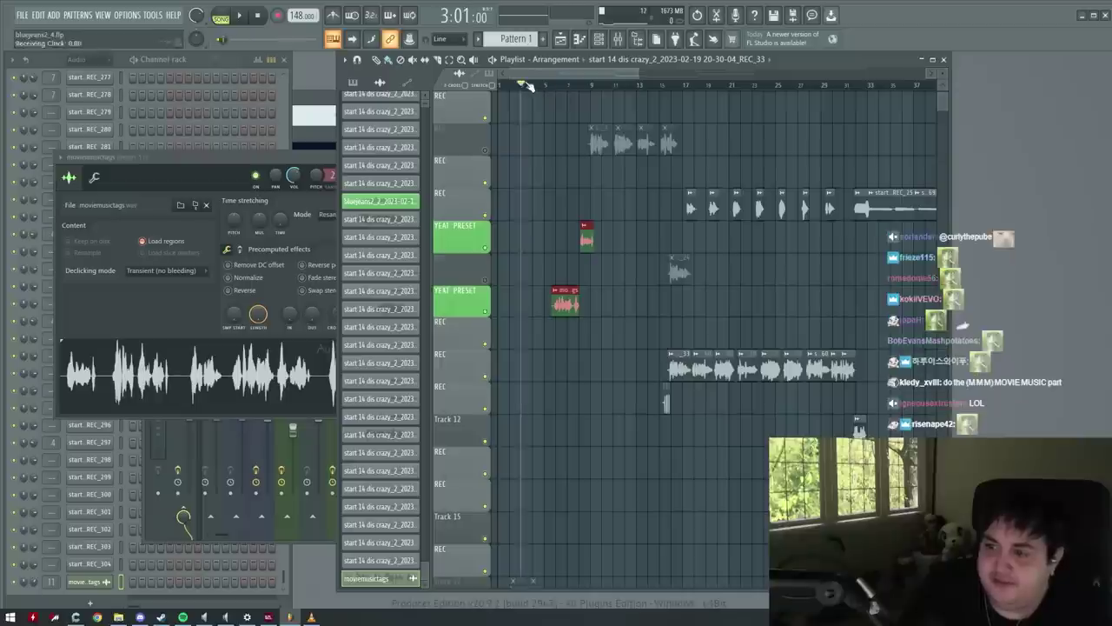
{"action": "scroll", "coordinate": [596, 323], "scroll_direction": "up", "scroll_amount": 1}
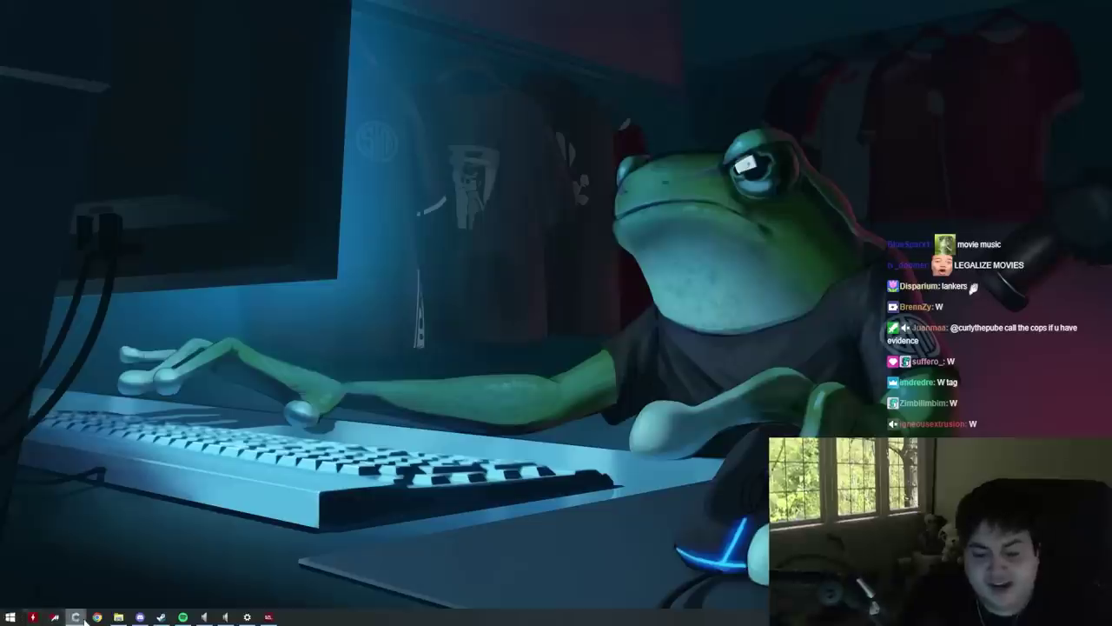
Switch to Chrome and close the YouTube video tab
{"action": "left_click", "coordinate": [96, 617]}
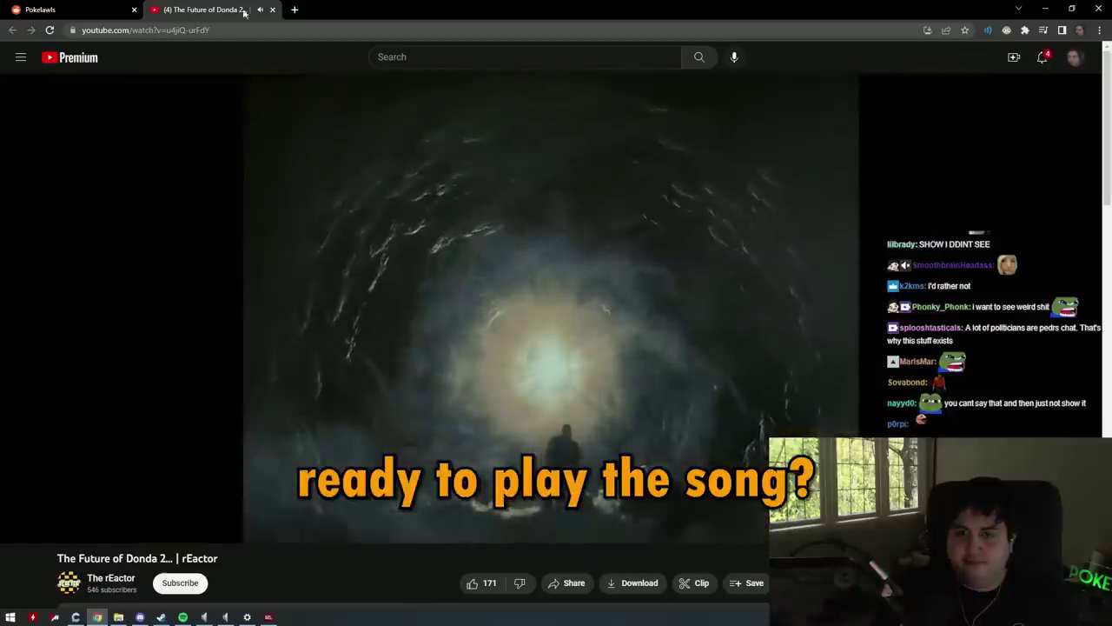
{"action": "middle_click", "coordinate": [244, 12]}
{"action": "scroll", "coordinate": [137, 367], "scroll_direction": "up", "scroll_amount": 1}
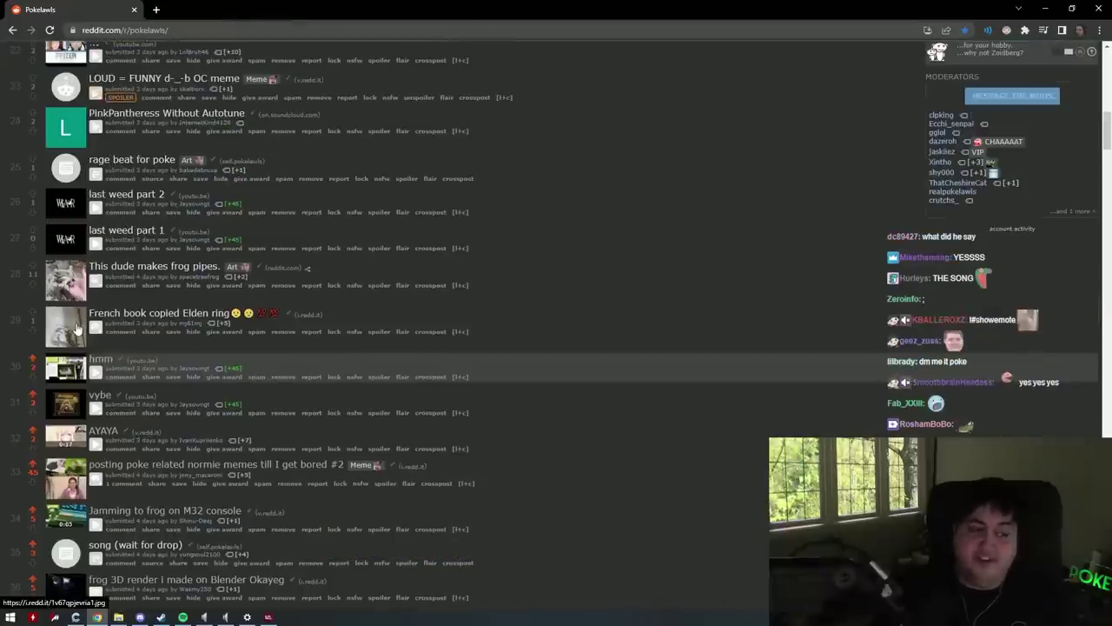
Switch to the Downloads folder, play moviemusictags.wav in VLC media player and seek through its last part
{"action": "left_click", "coordinate": [118, 617]}
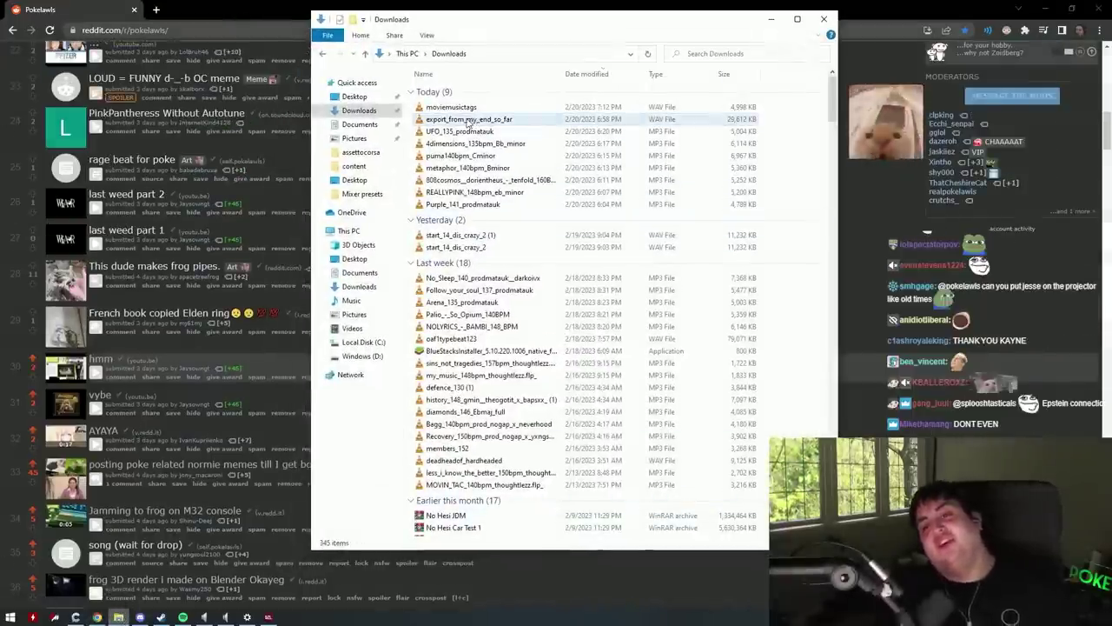
{"action": "double_click", "coordinate": [428, 106]}
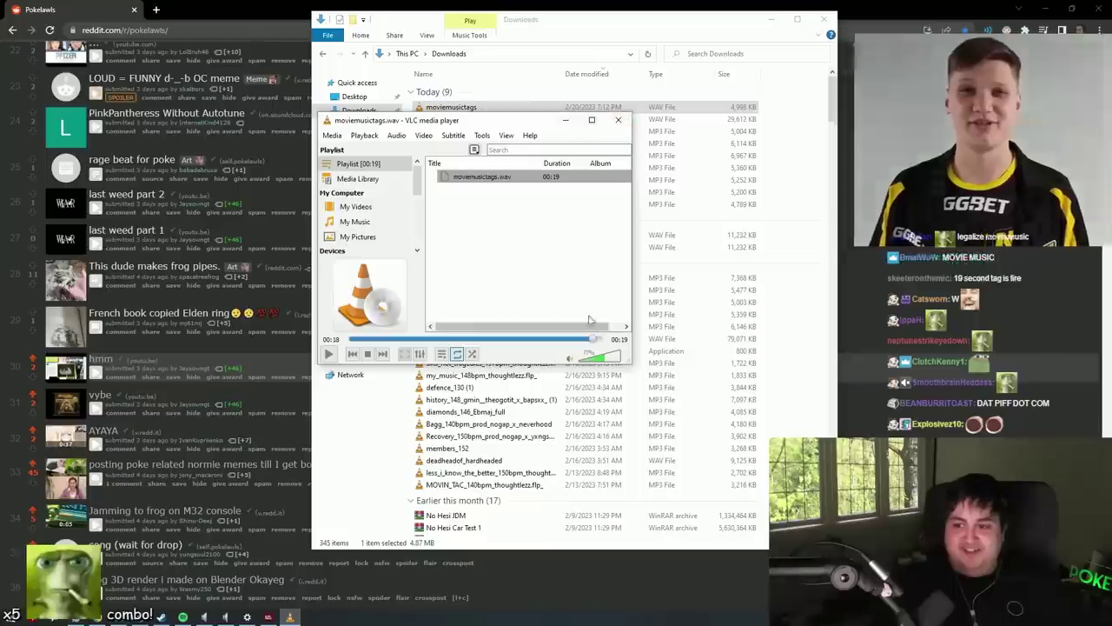
{"action": "left_click", "coordinate": [552, 345]}
{"action": "left_click_drag", "start_coordinate": [552, 348], "coordinate": [582, 347]}
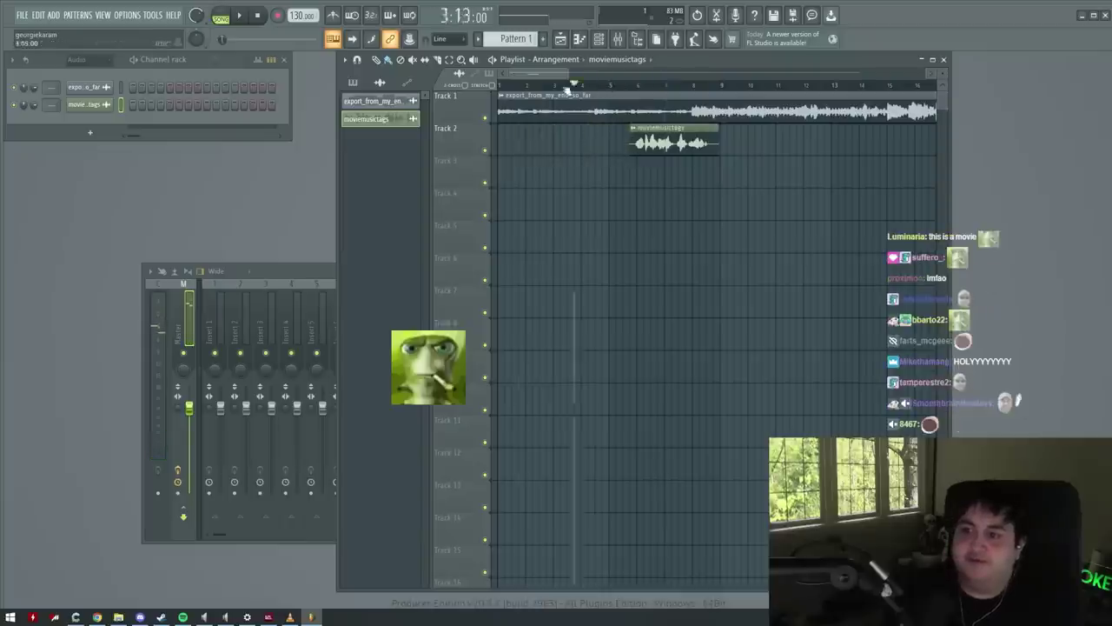
Switch to FL Studio, listen through the export_from_my_end_so_far arrangement from about bar 3 and pause near bar 70
{"action": "key", "text": "space"}
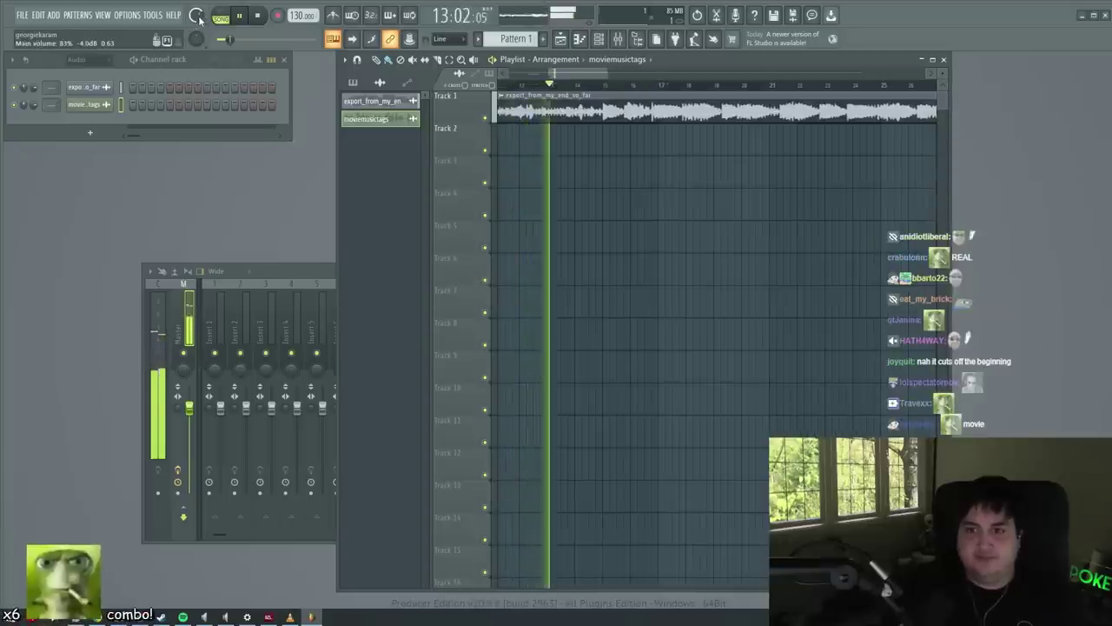
{"action": "left_click", "coordinate": [278, 274]}
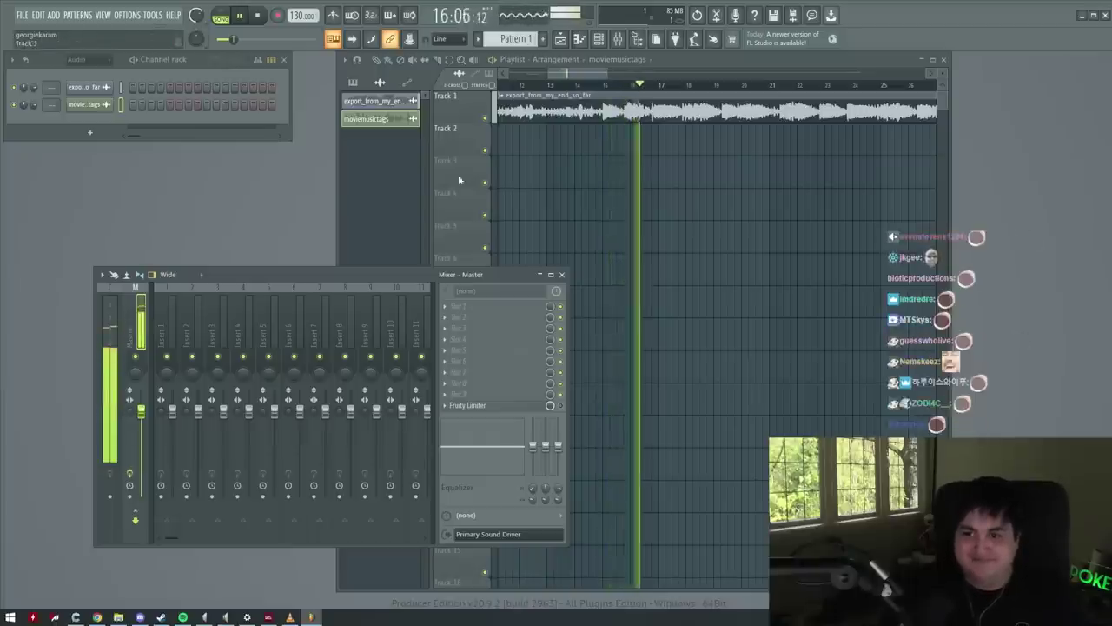
{"action": "left_click", "coordinate": [603, 203]}
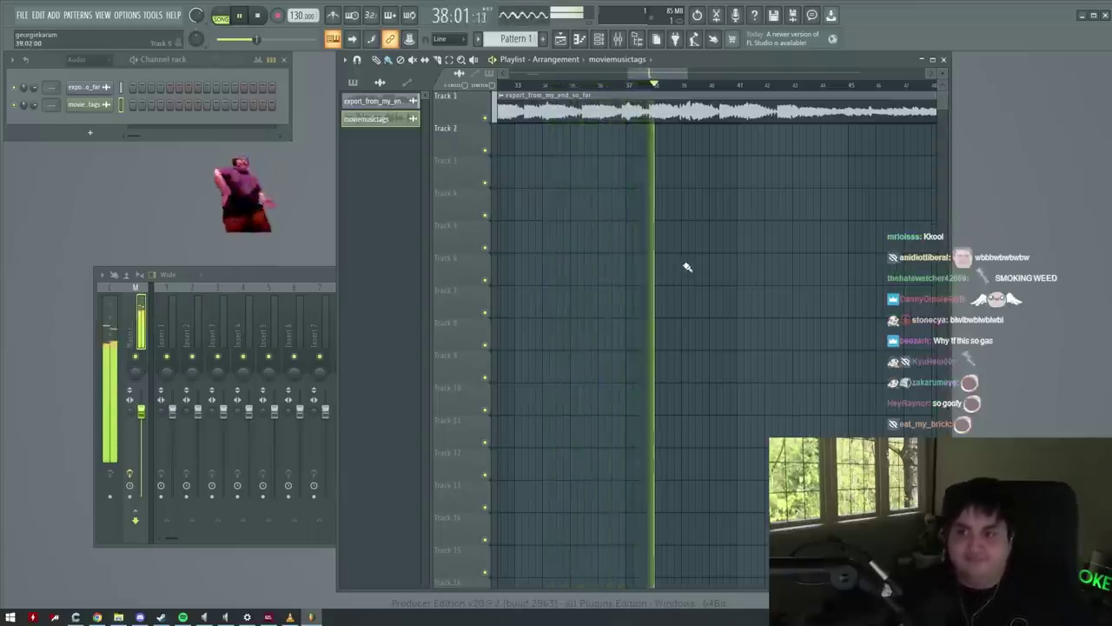
{"action": "scroll", "coordinate": [687, 269], "scroll_direction": "right", "scroll_amount": 2}
{"action": "scroll", "coordinate": [695, 330], "scroll_direction": "right", "scroll_amount": 5}
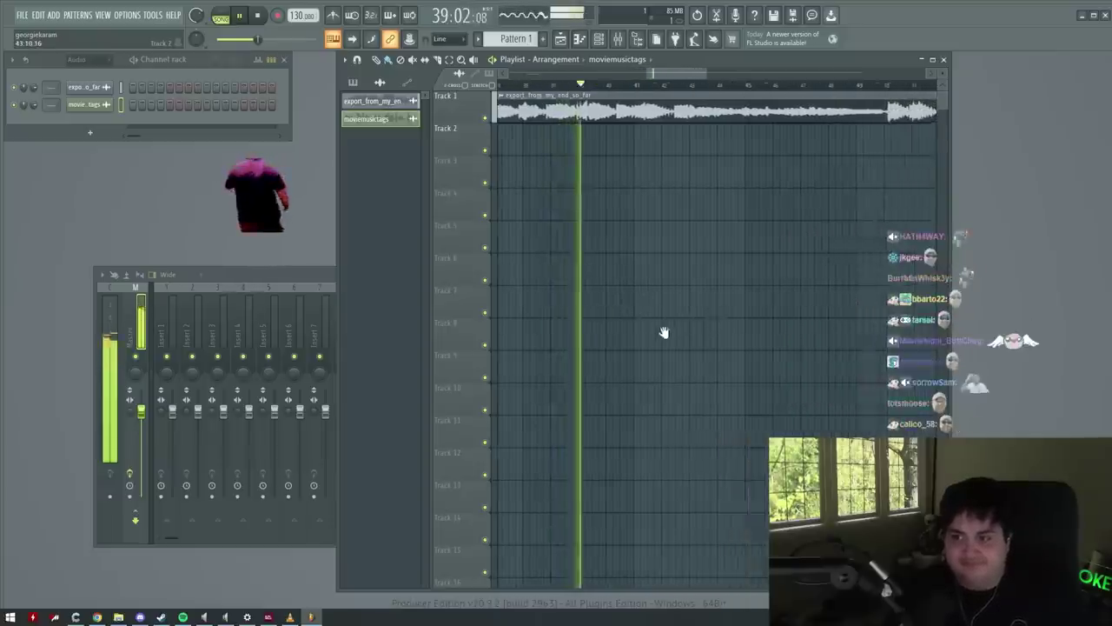
{"action": "scroll", "coordinate": [644, 308], "scroll_direction": "left", "scroll_amount": 3}
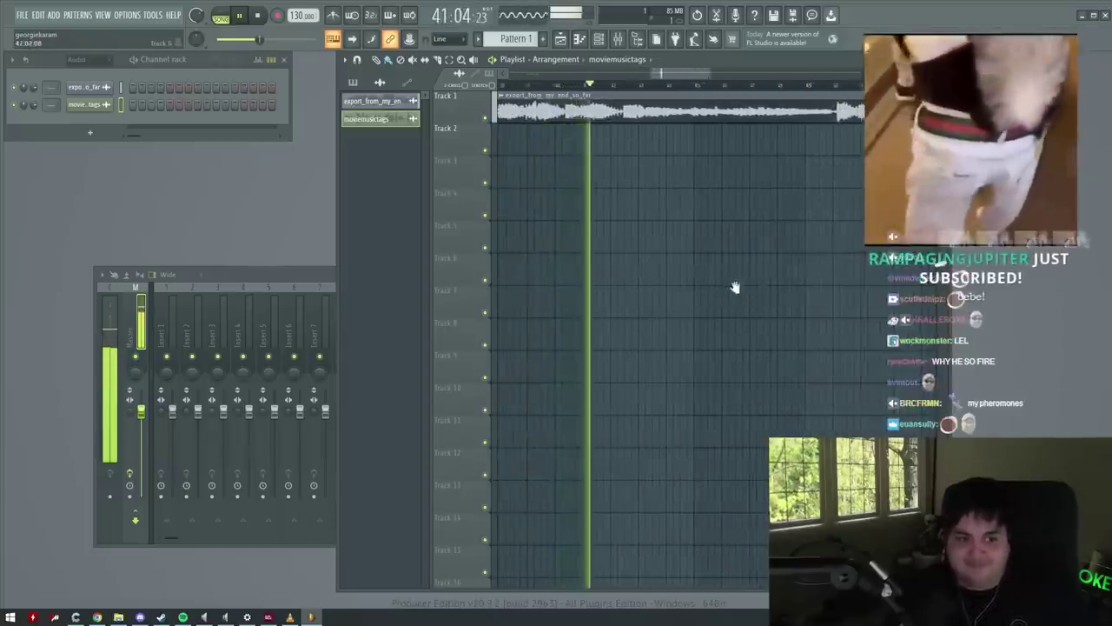
{"action": "scroll", "coordinate": [692, 307], "scroll_direction": "right", "scroll_amount": 2}
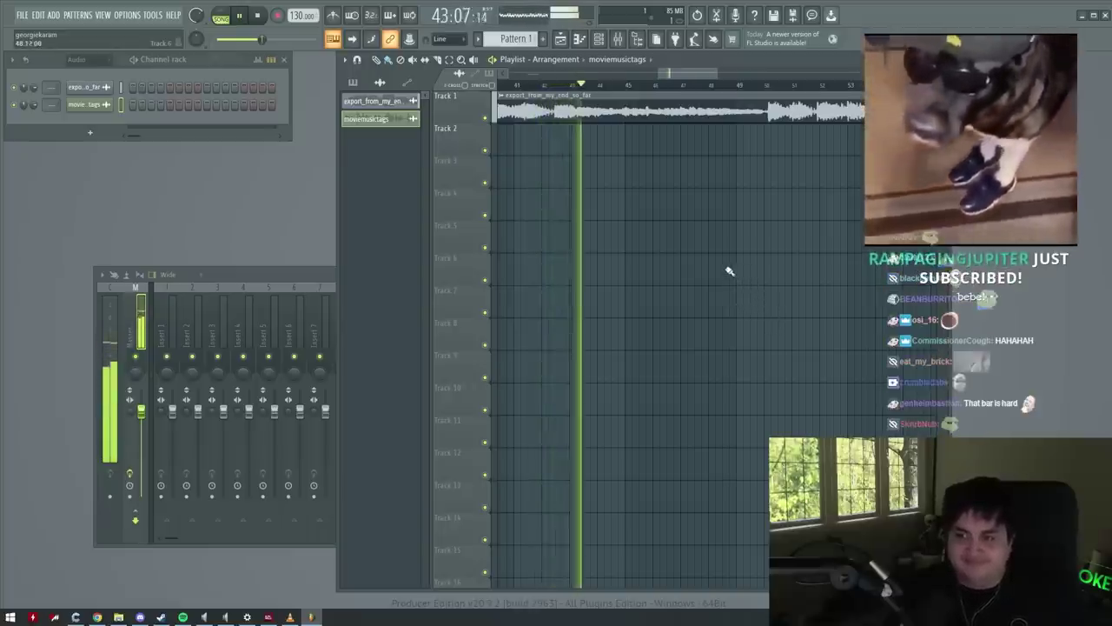
{"action": "scroll", "coordinate": [686, 271], "scroll_direction": "right", "scroll_amount": 3}
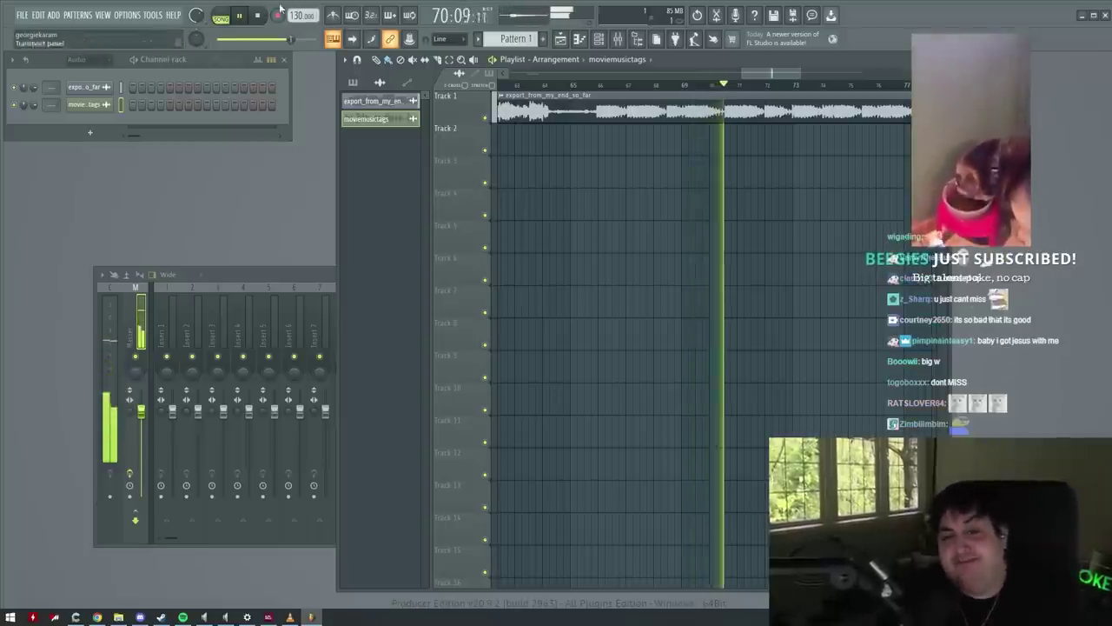
{"action": "left_click", "coordinate": [240, 15]}
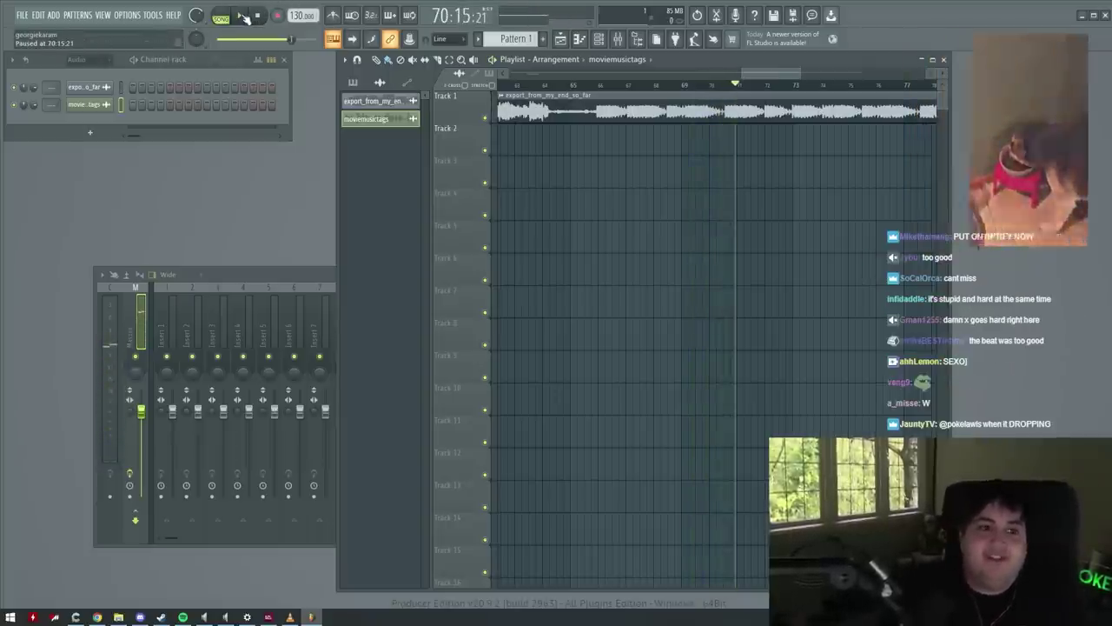